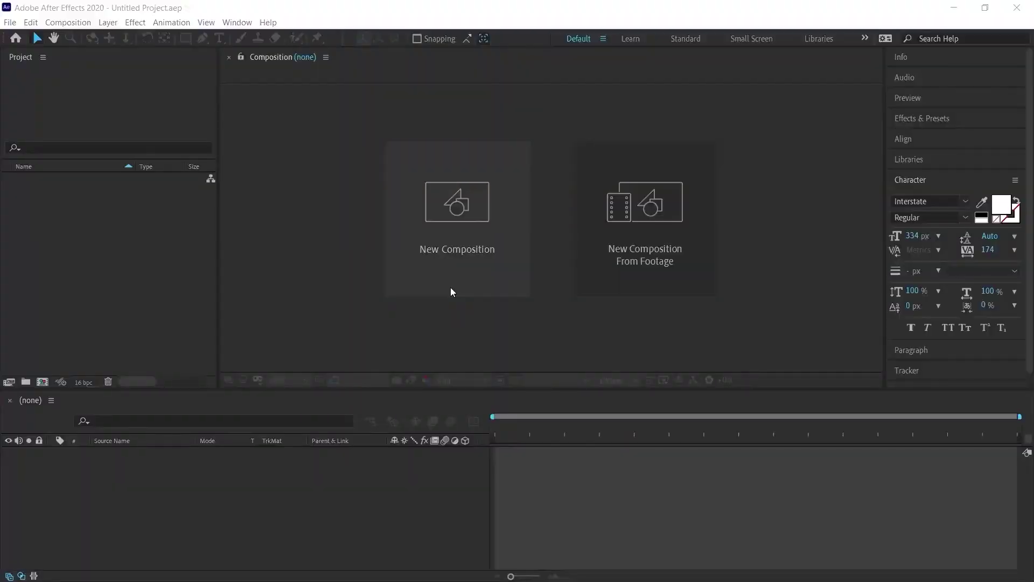
# - Make a new 1920×1080, 30 fps, 0:00:10:00 composition named Comp 1 on a black background
pyautogui.click(454, 219)
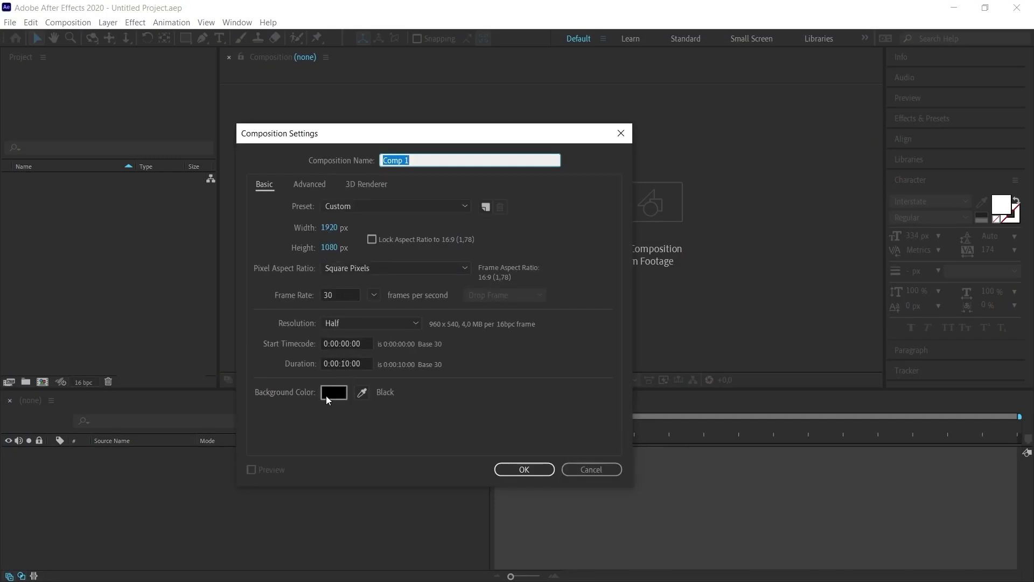
pyautogui.click(523, 469)
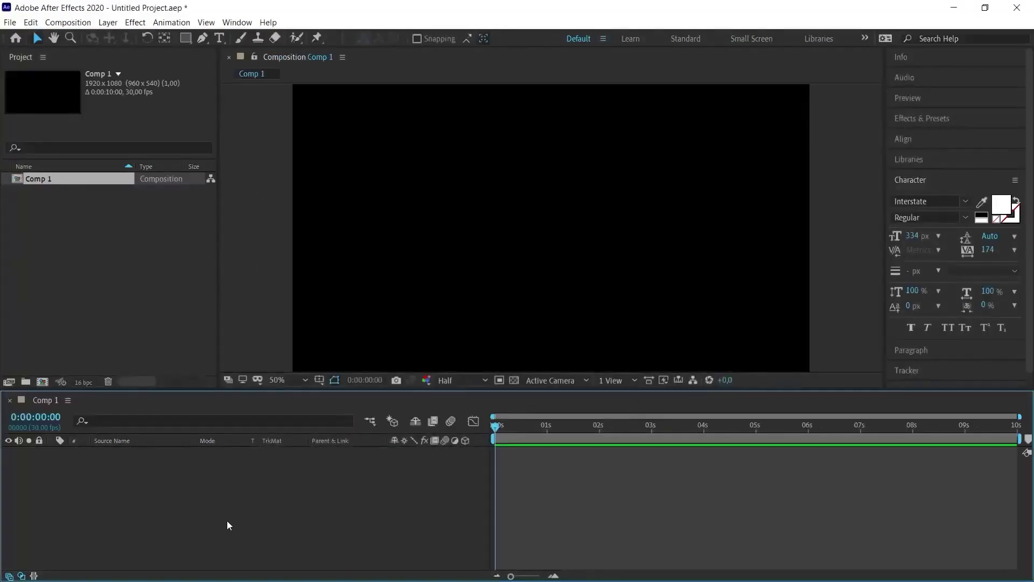
# - Type SANAGRAFI as a new text layer in the Comp 1 viewer
pyautogui.click(219, 38)
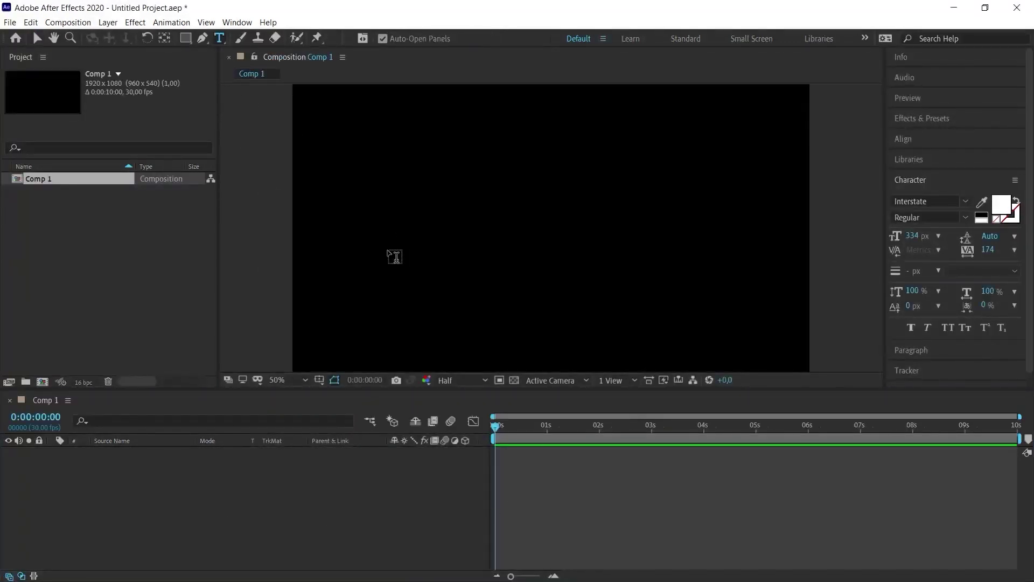
pyautogui.click(398, 257)
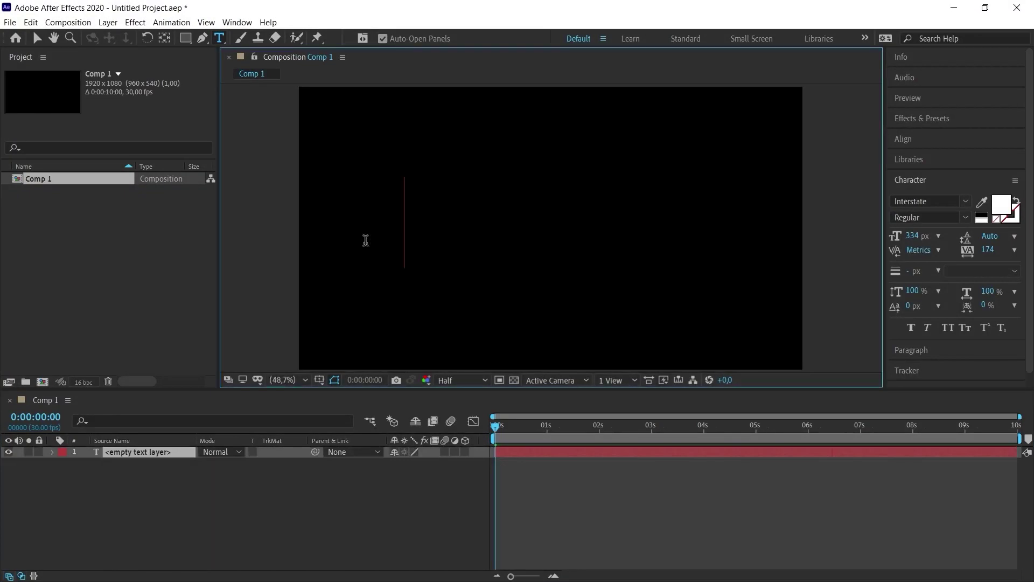
pyautogui.write('SANAGRA')
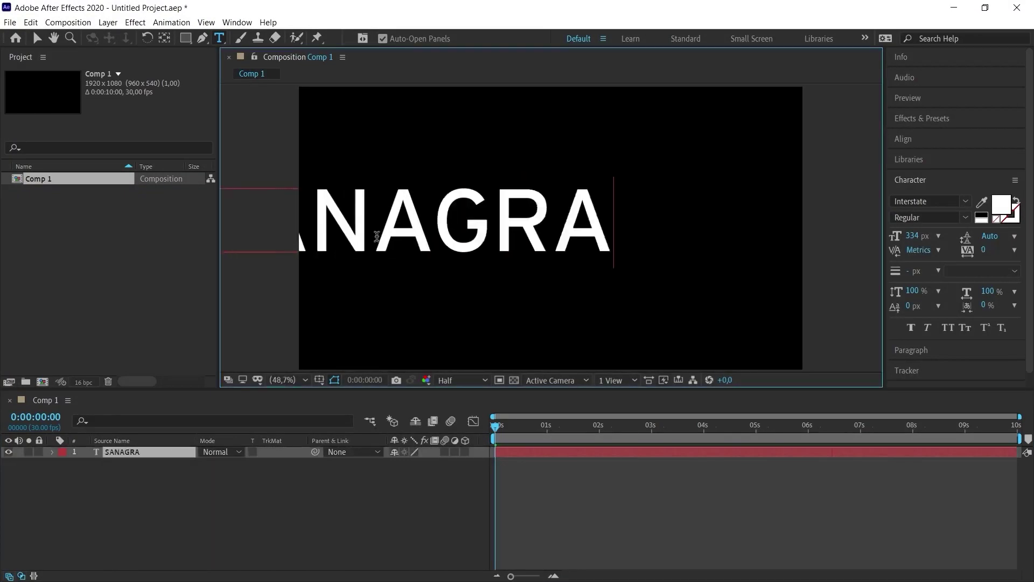
pyautogui.write('FI')
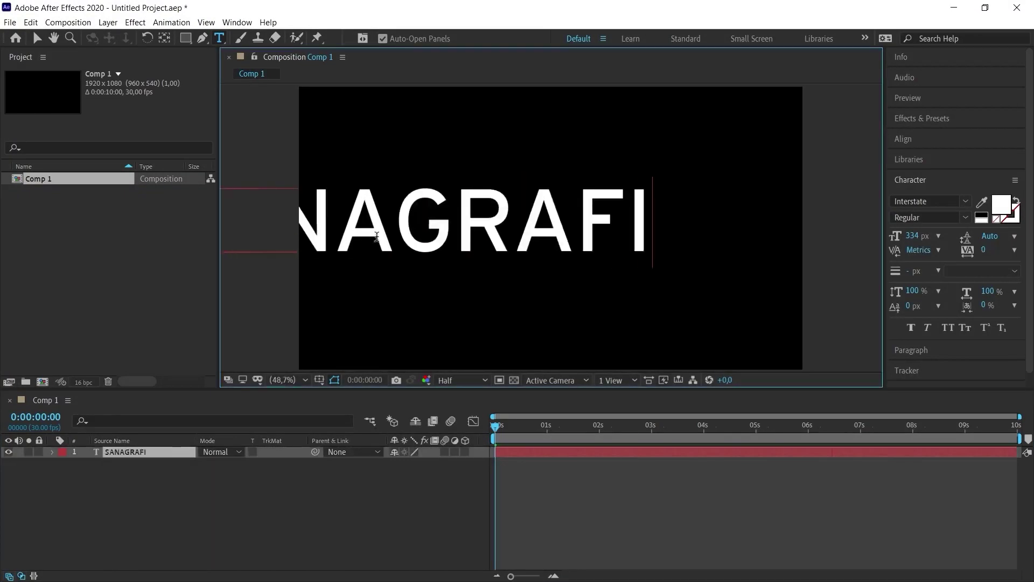
# - Move the text's anchor point and centre the layer horizontally and vertically in the frame
pyautogui.click(37, 40)
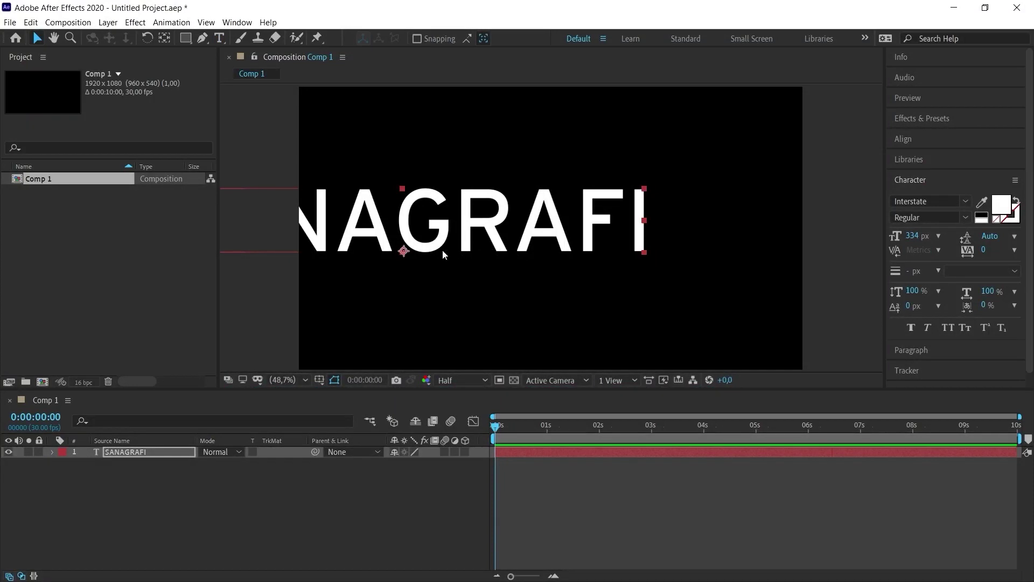
pyautogui.click(164, 41)
pyautogui.moveTo(403, 251); pyautogui.dragTo(402, 220)
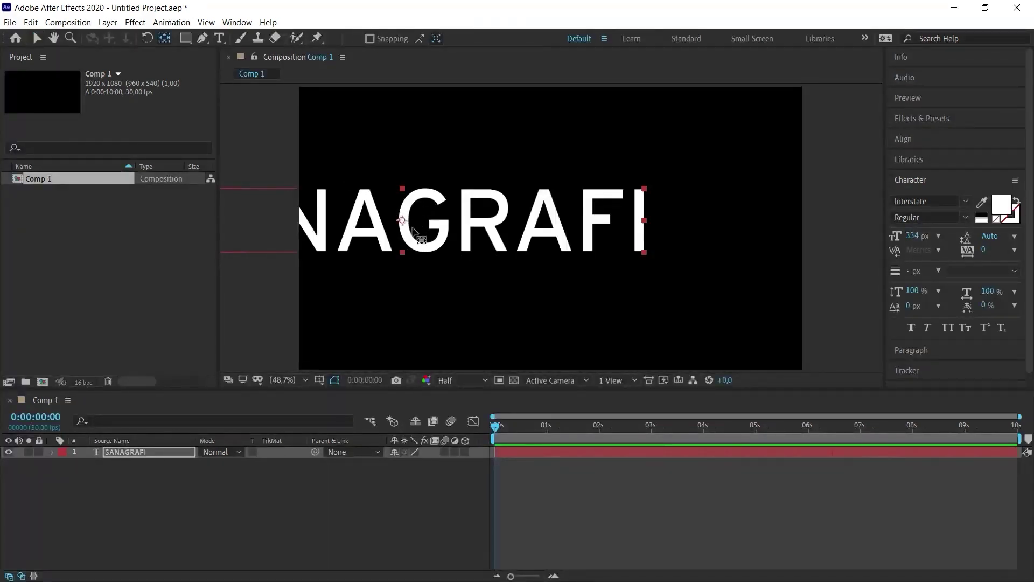
pyautogui.click(906, 141)
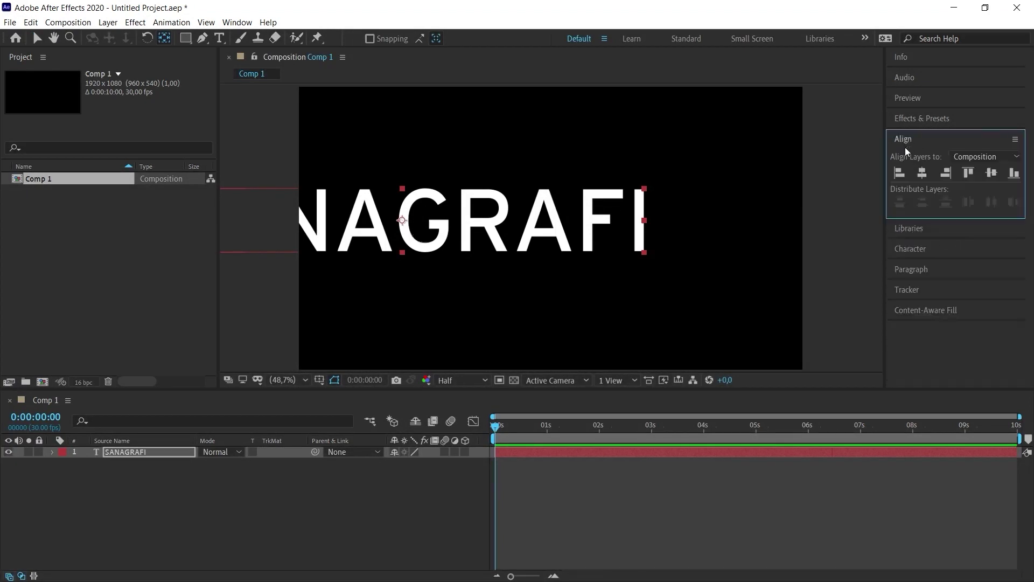
pyautogui.click(920, 174)
pyautogui.click(991, 173)
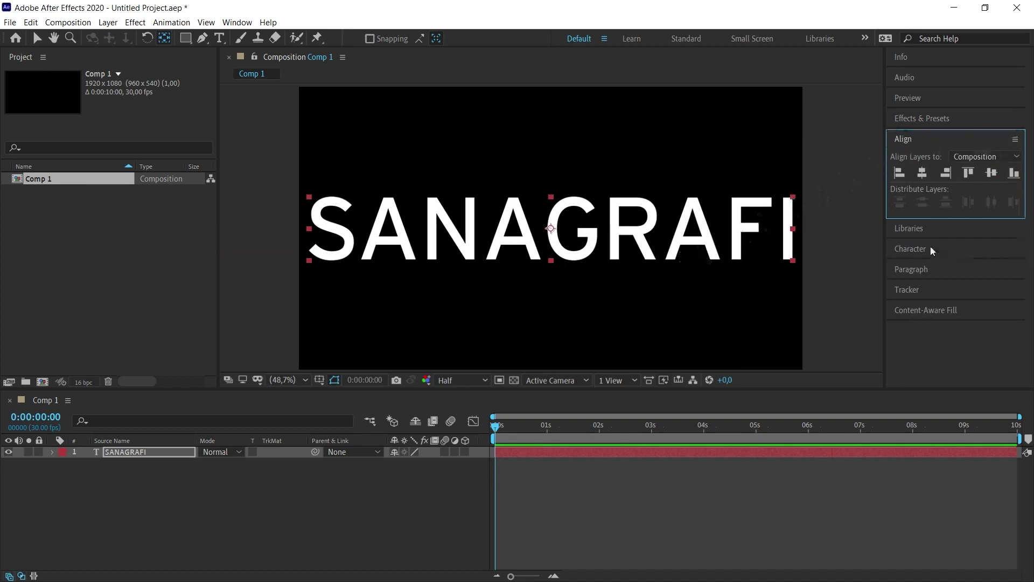
# - Shrink the font size from 330 px to 255 px and snap the anchor to the text's centre
pyautogui.click(911, 249)
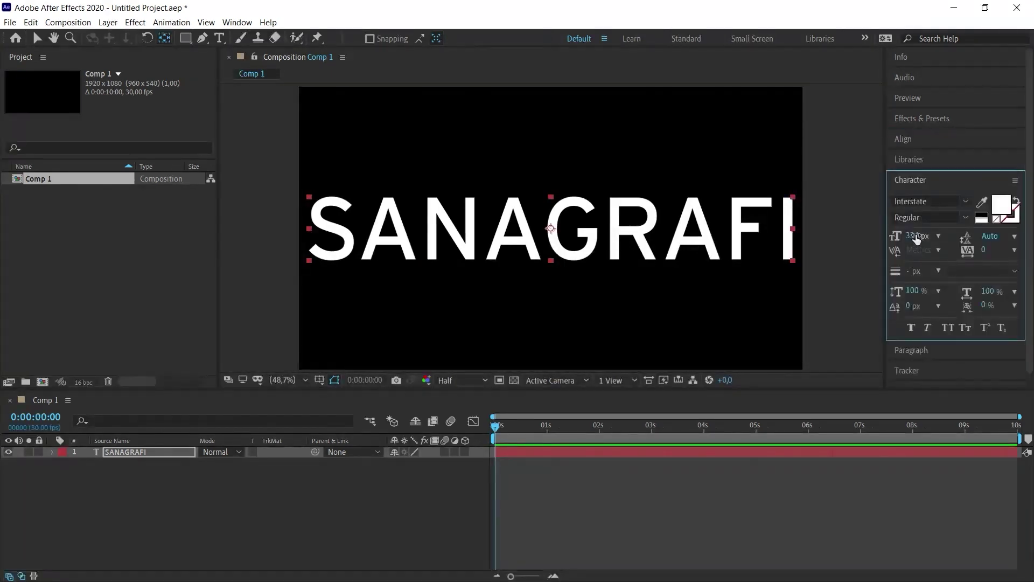
pyautogui.moveTo(917, 239); pyautogui.dragTo(550, 228)
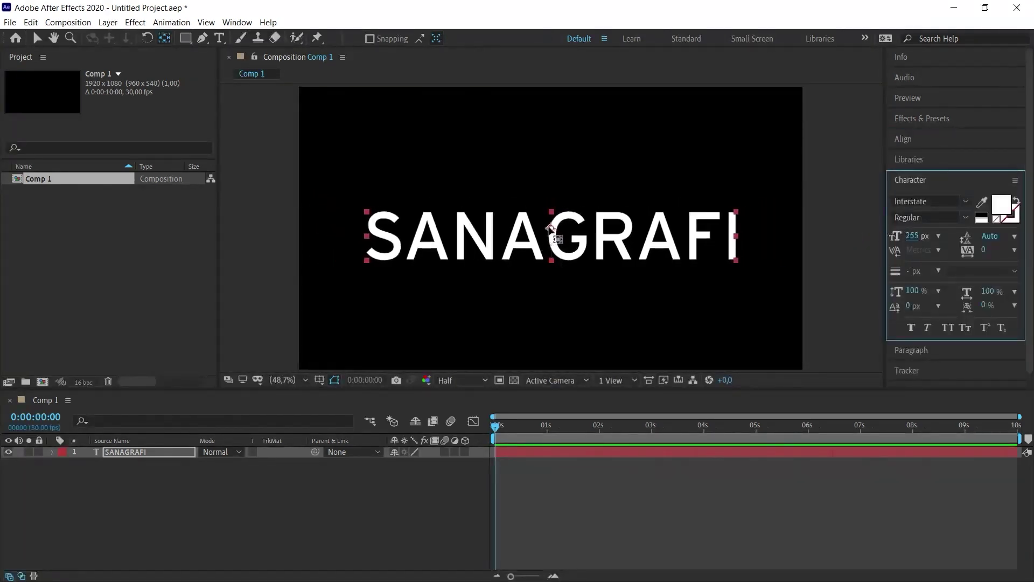
pyautogui.click(165, 39)
pyautogui.hotkey('ctrl', 'alt', 'Home')
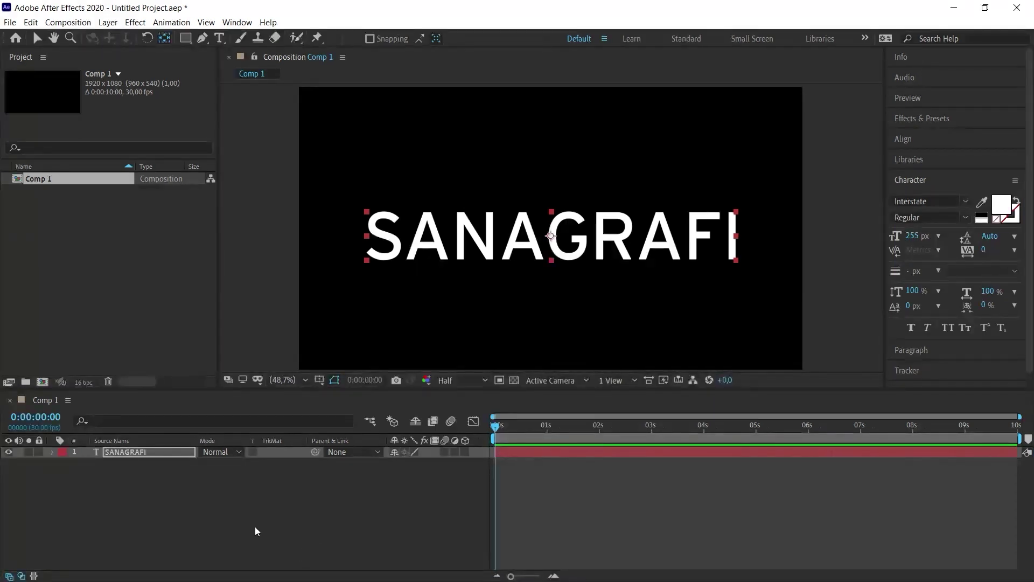
pyautogui.click(121, 452)
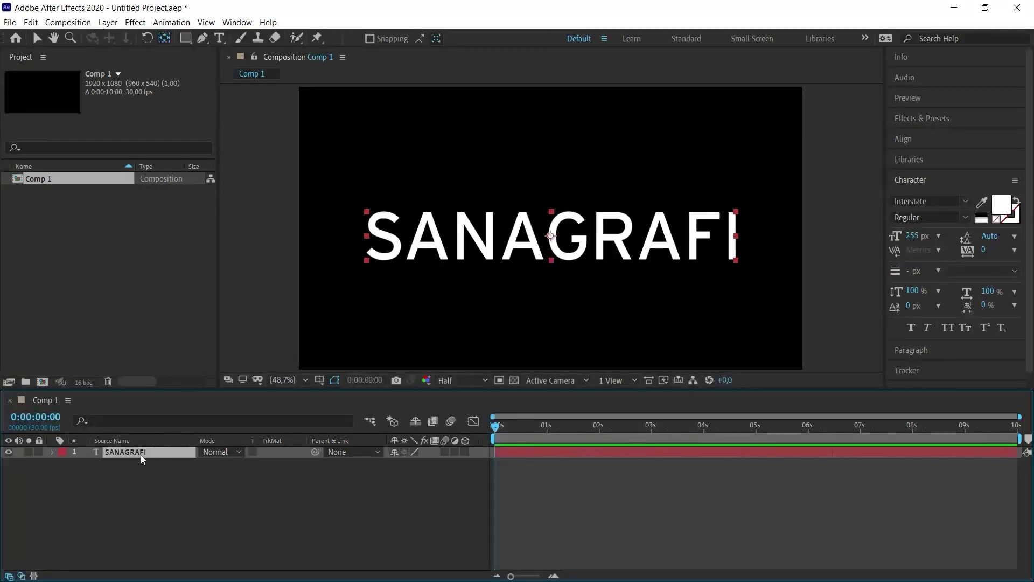
# - Give the SANAGRAFI layer Animator 1 with a Character Offset property
pyautogui.click(48, 454)
pyautogui.press('F2')
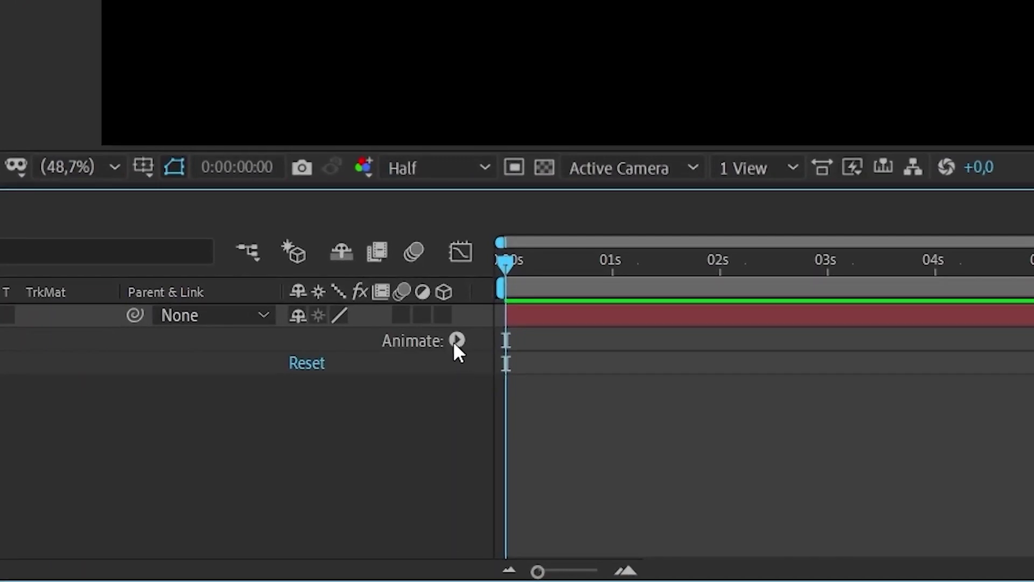
pyautogui.click(457, 341)
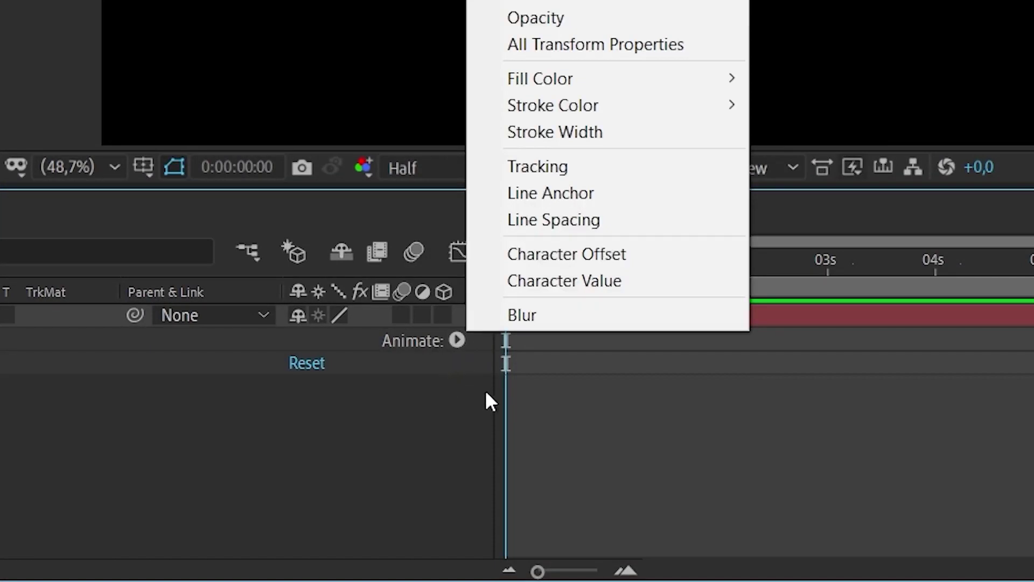
pyautogui.click(514, 254)
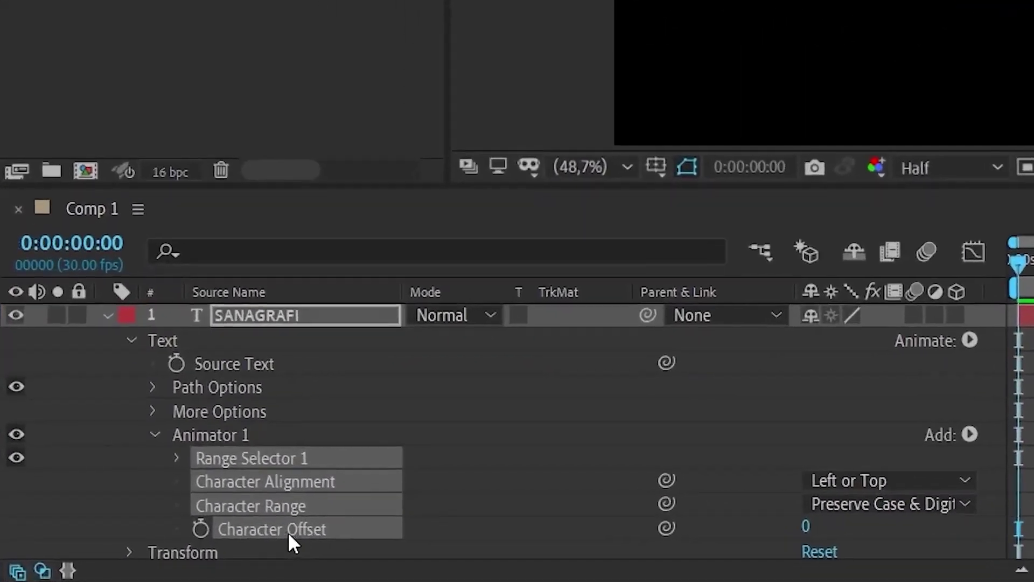
# - Drive Character Offset with the expression wiggle(4,40)
pyautogui.keyDown('alt'); pyautogui.click(200, 529); pyautogui.keyUp('alt')
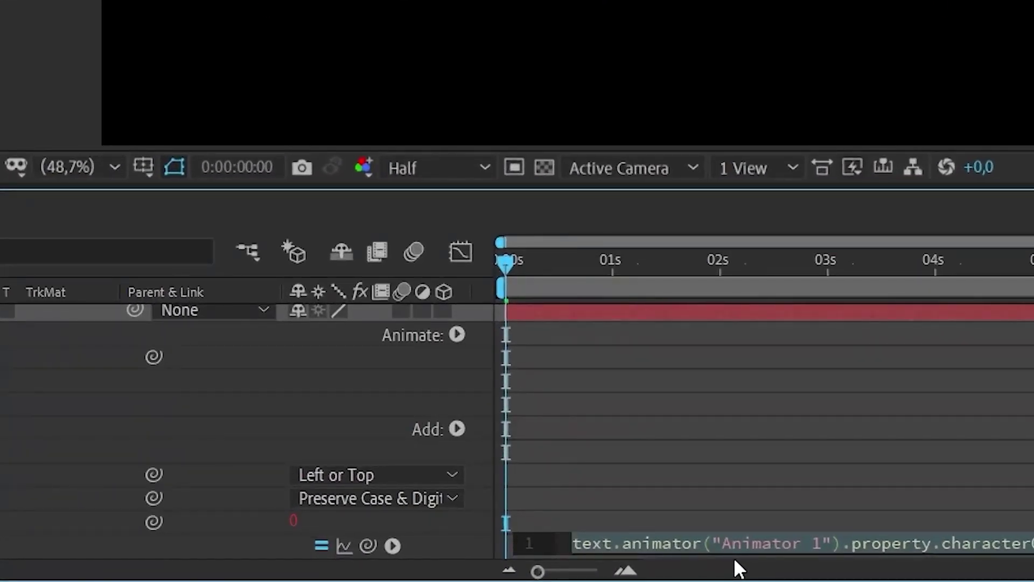
pyautogui.write('wiggle(')
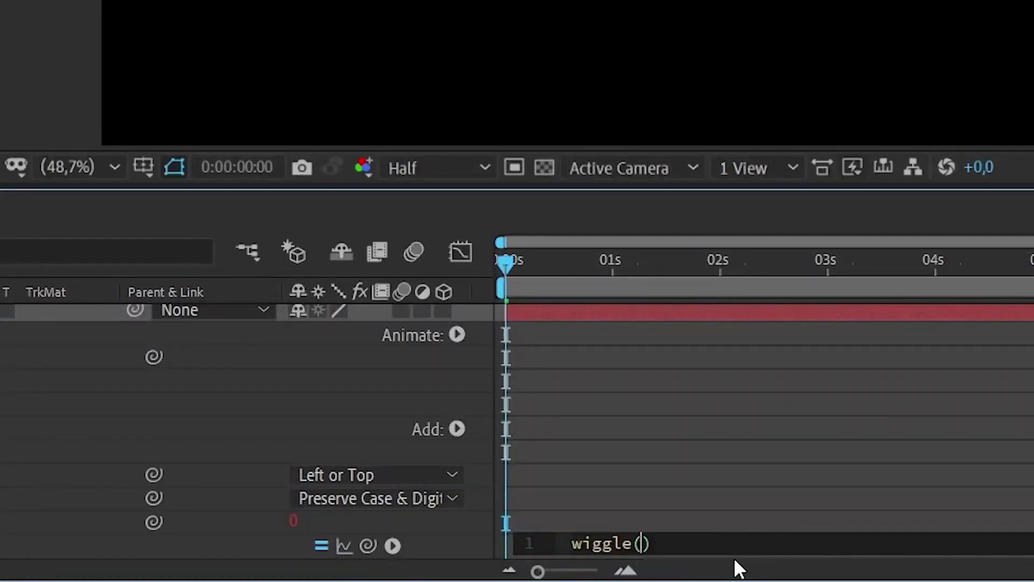
pyautogui.write('4,40')
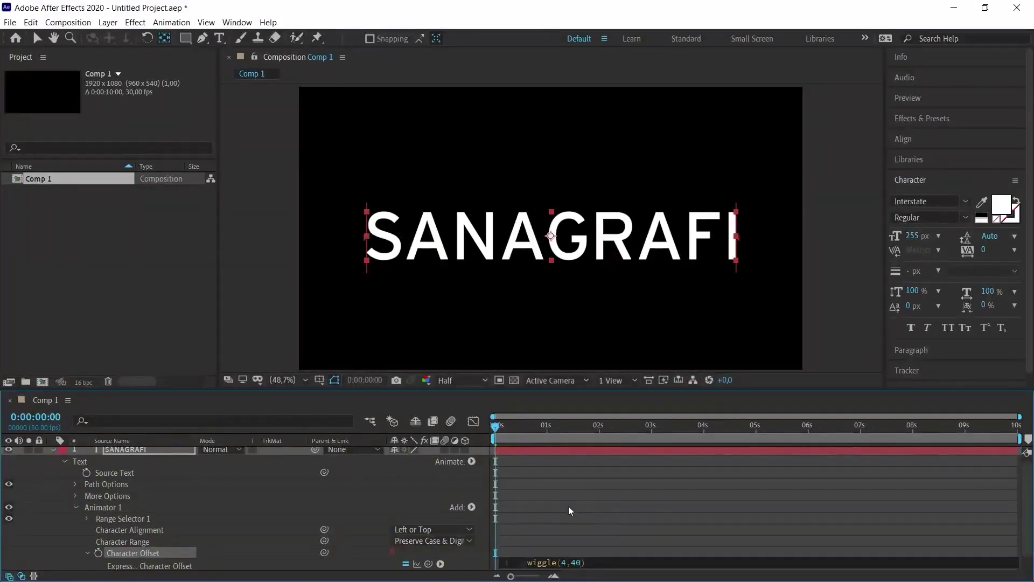
pyautogui.click(548, 506)
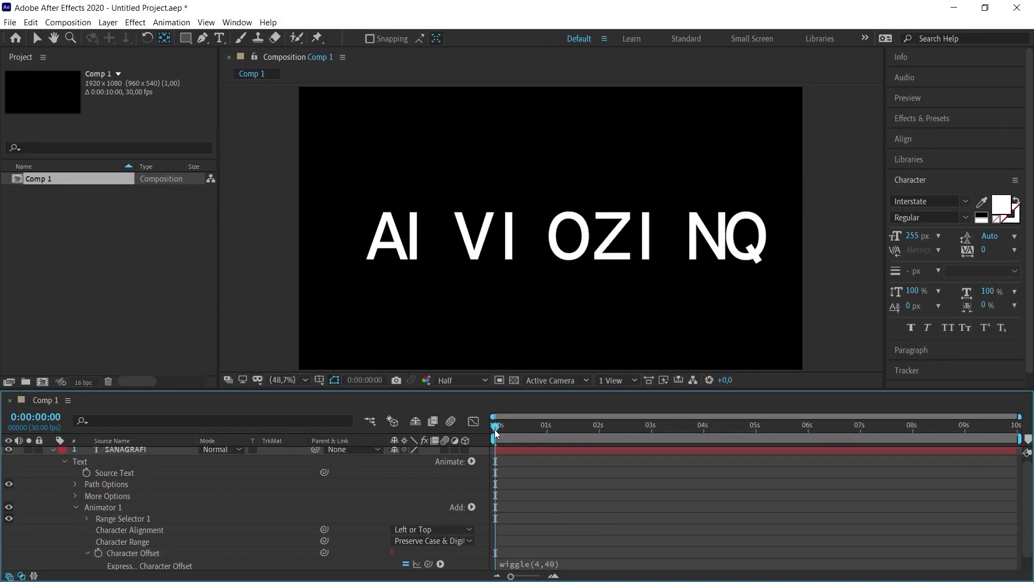
# - Preview the scrambling letters from the start, then stop playback
pyautogui.press('space')
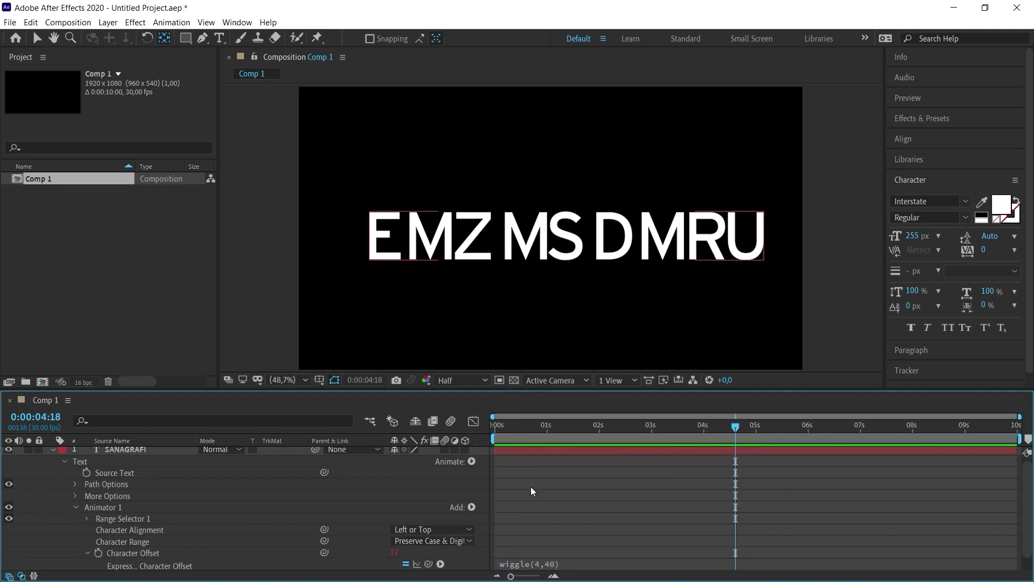
pyautogui.press('space')
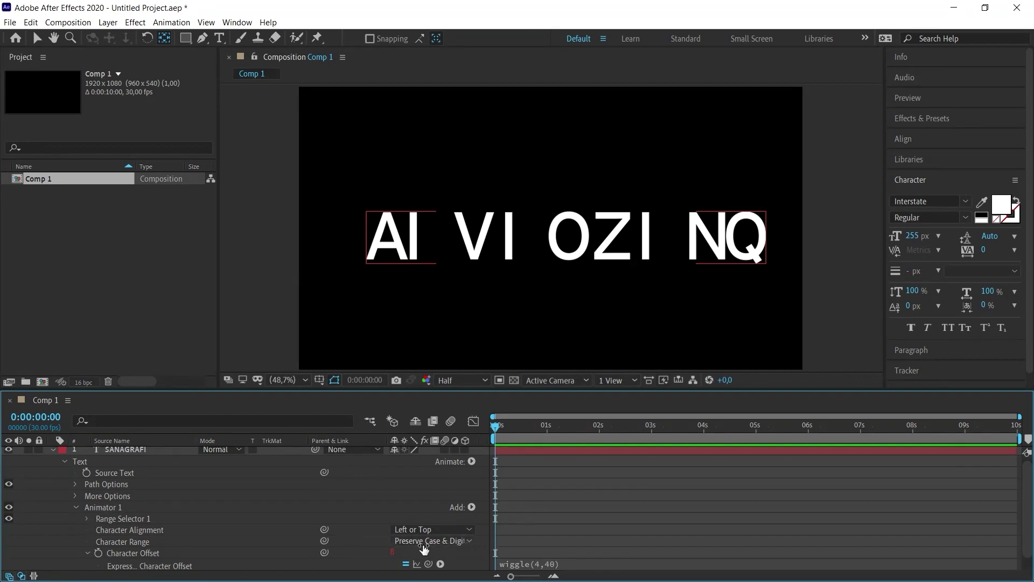
pyautogui.click(401, 543)
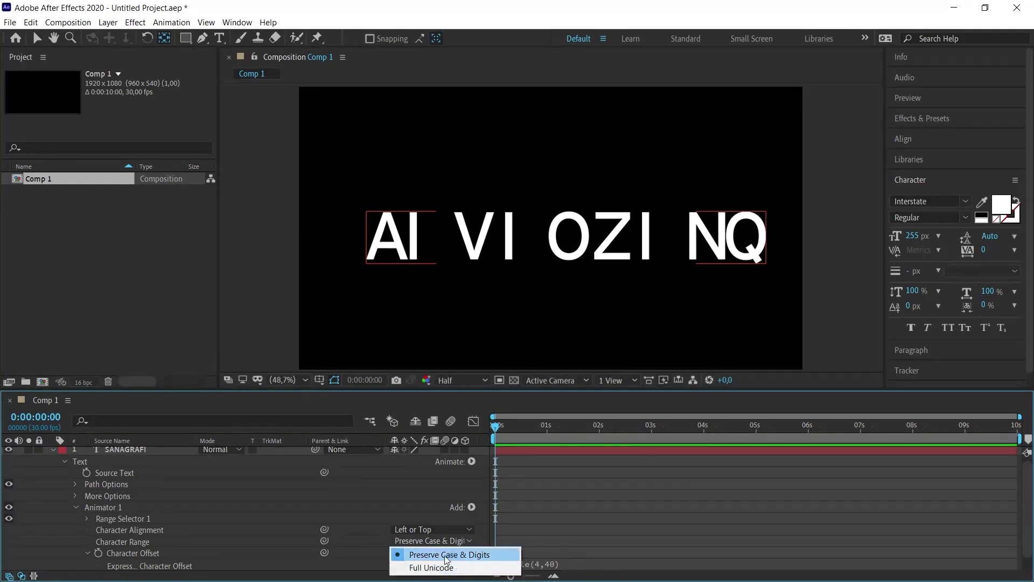
# - Try Full Unicode at frame 0:00:00:14, then revert Character Range to Preserve Case & Digits
pyautogui.click(417, 568)
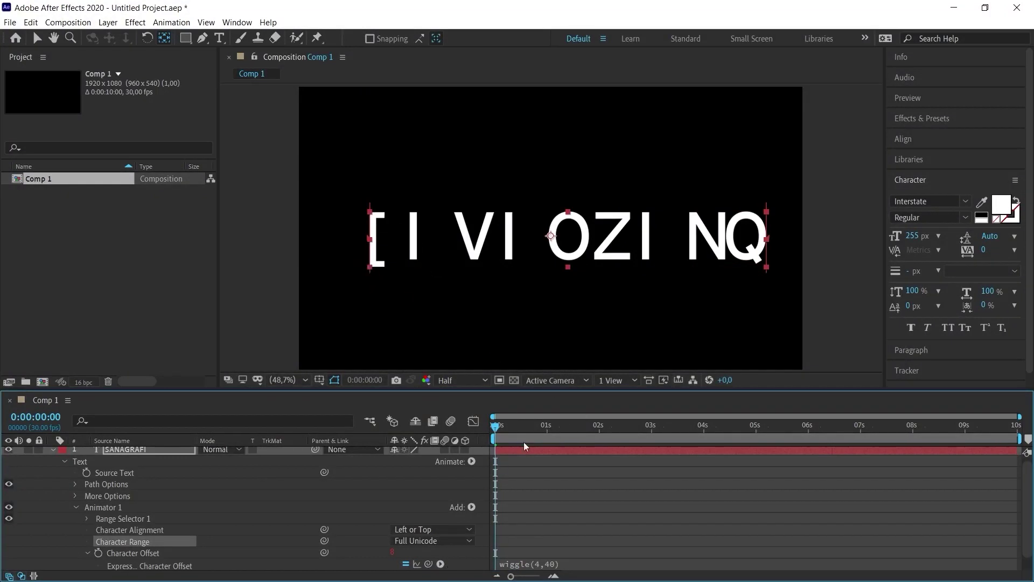
pyautogui.moveTo(509, 426); pyautogui.dragTo(518, 426)
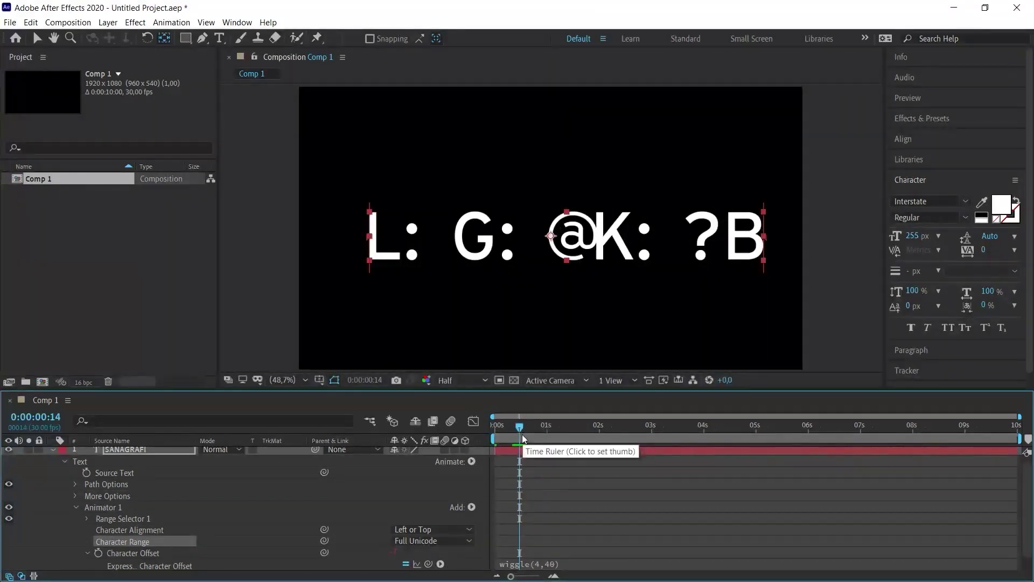
pyautogui.click(434, 540)
pyautogui.click(428, 530)
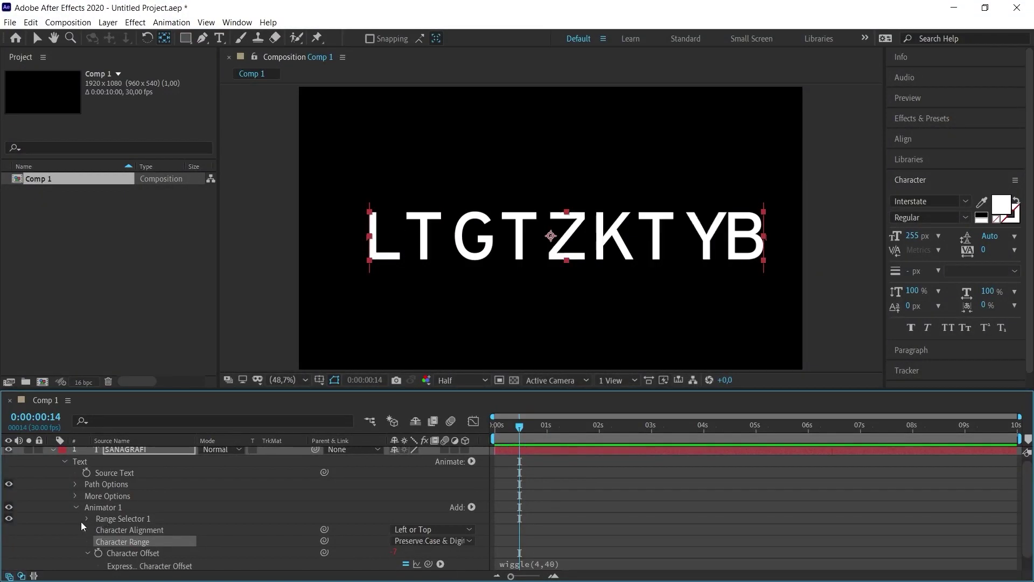
# - Reveal Range Selector 1, test then undo Offset, and keyframe Offset at 0% at 0:00:01:04
pyautogui.click(87, 519)
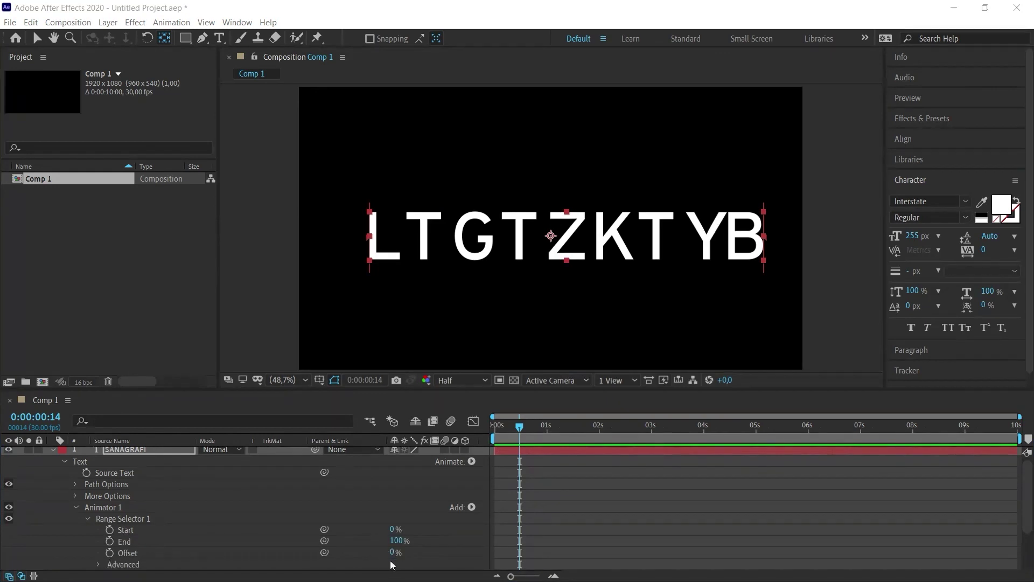
pyautogui.moveTo(395, 552); pyautogui.dragTo(680, 289)
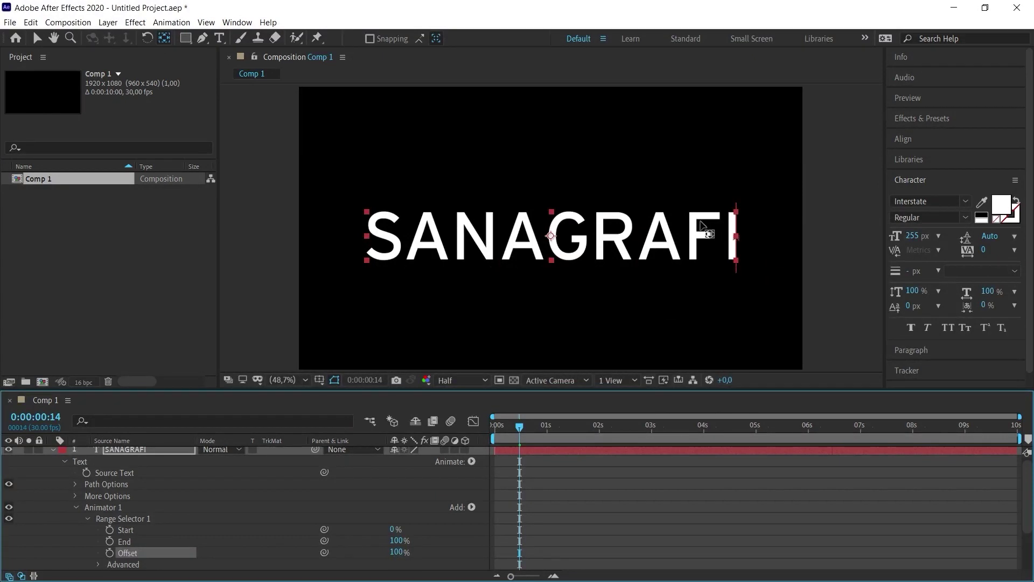
pyautogui.hotkey('ctrl', 'z')
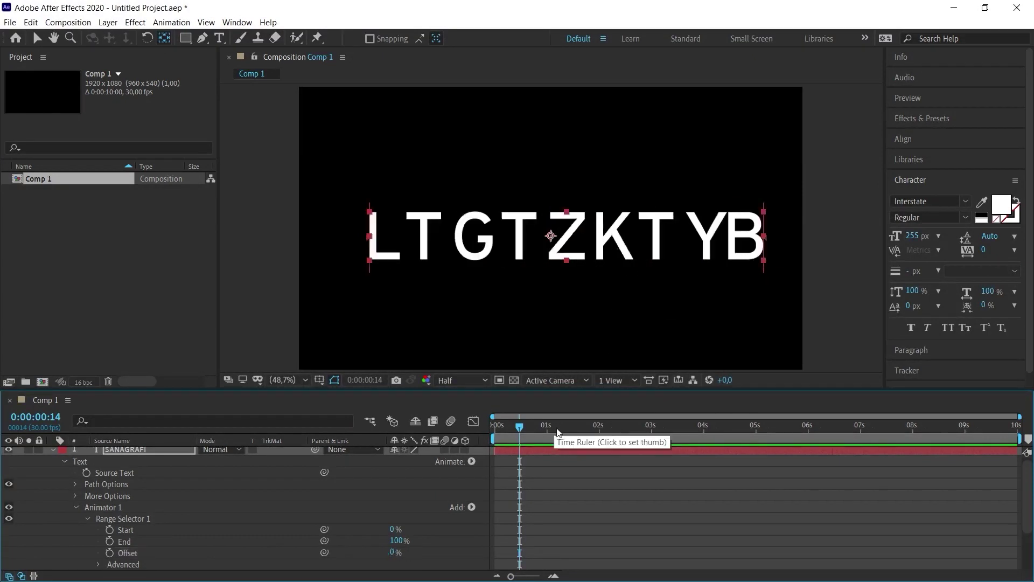
pyautogui.moveTo(545, 429); pyautogui.dragTo(559, 431)
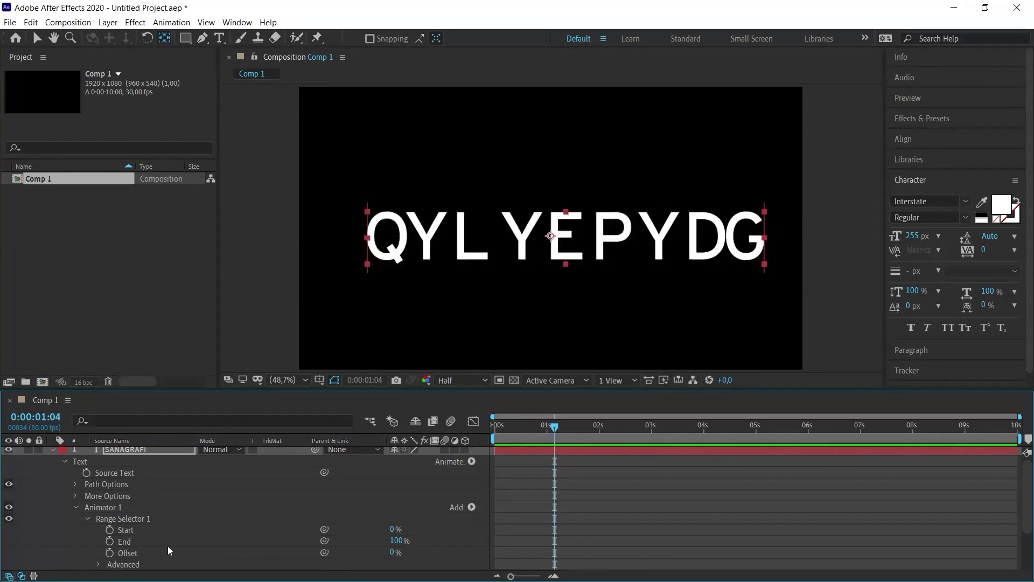
pyautogui.click(110, 553)
# - Add a 100% Offset keyframe at 0:00:01:22
pyautogui.moveTo(579, 429); pyautogui.dragTo(589, 434)
pyautogui.click(395, 552)
pyautogui.write('100')
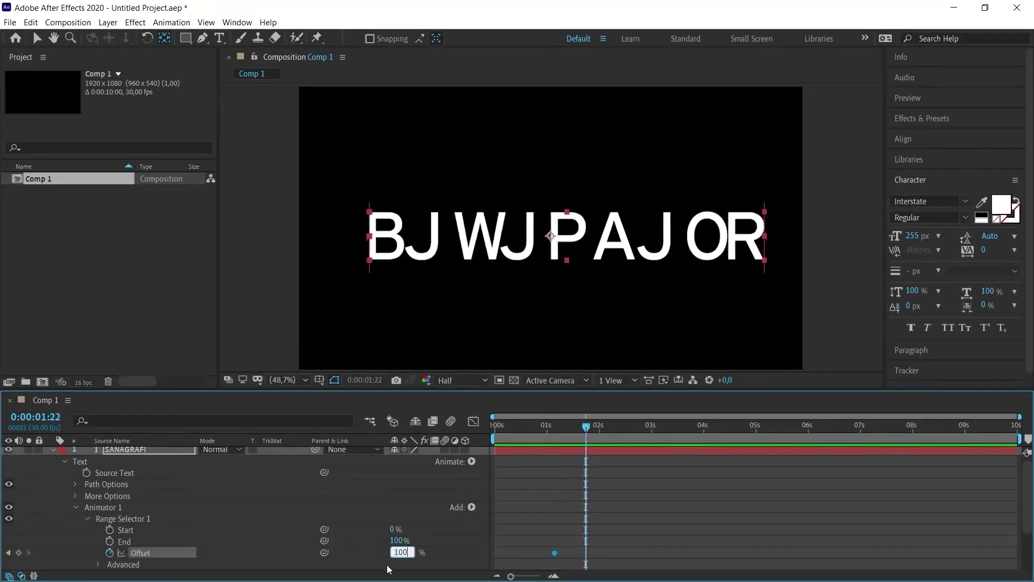
pyautogui.press('Return')
# - Preview the scramble and drag the 100% Offset keyframe later, to about 3.7 seconds
pyautogui.moveTo(542, 427); pyautogui.dragTo(511, 458)
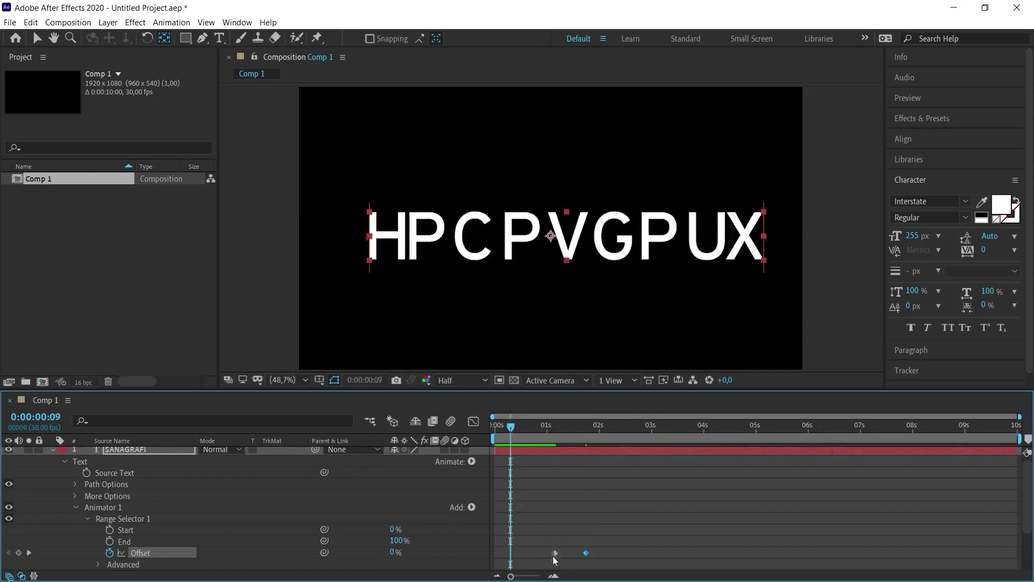
pyautogui.click(587, 555)
pyautogui.press('space')
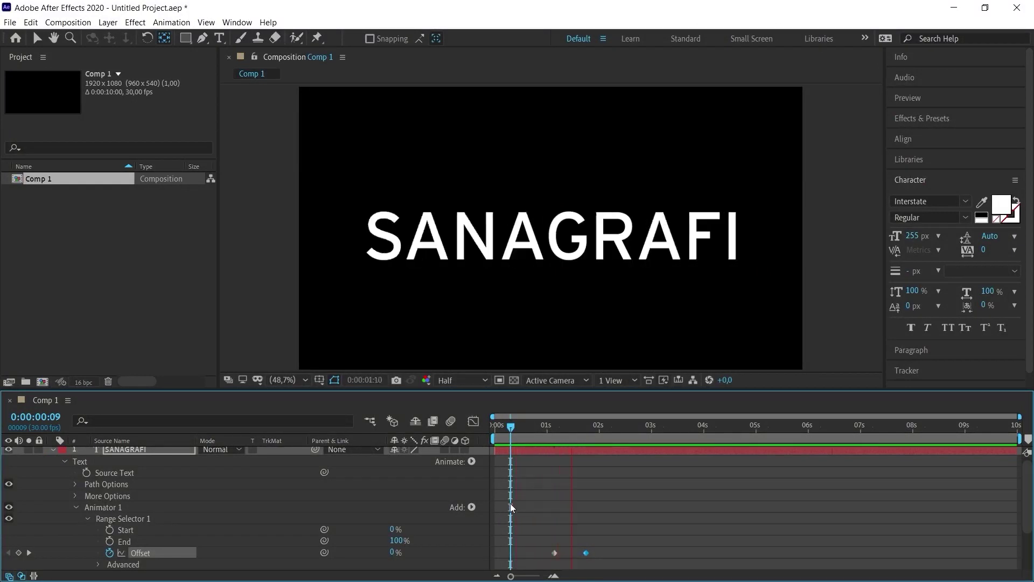
pyautogui.press('space')
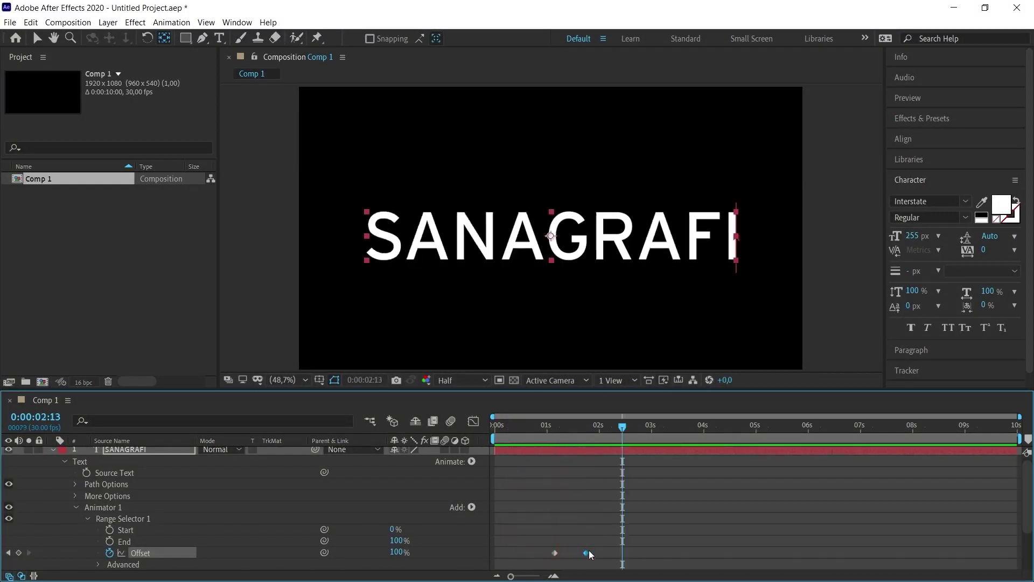
pyautogui.moveTo(587, 553); pyautogui.dragTo(688, 553)
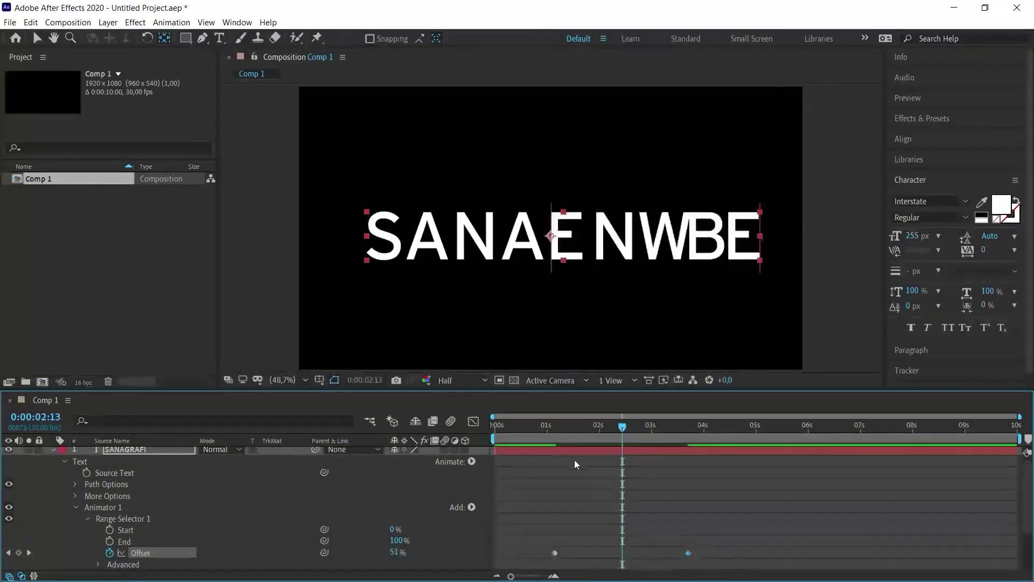
pyautogui.click(526, 427)
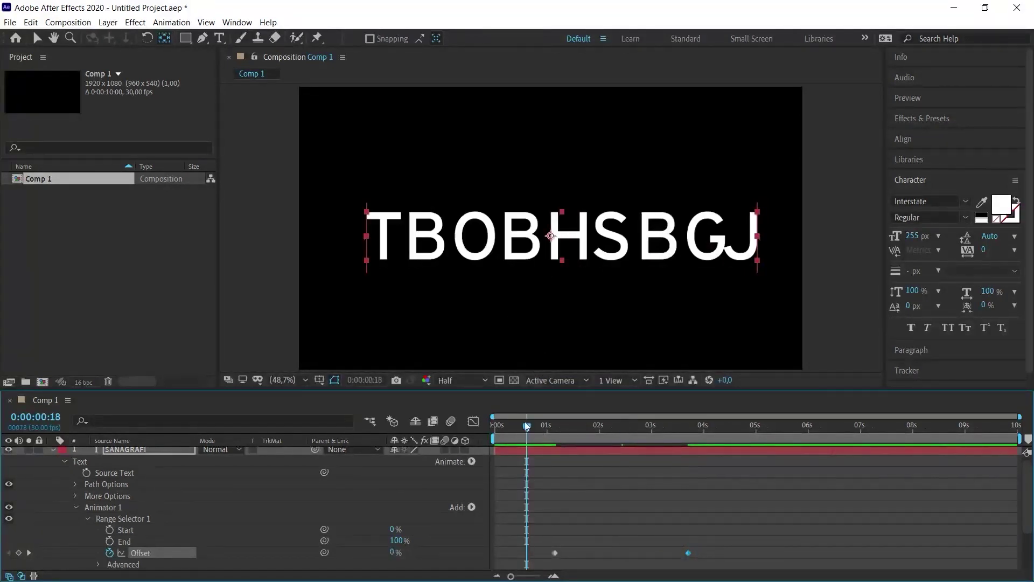
pyautogui.press('space')
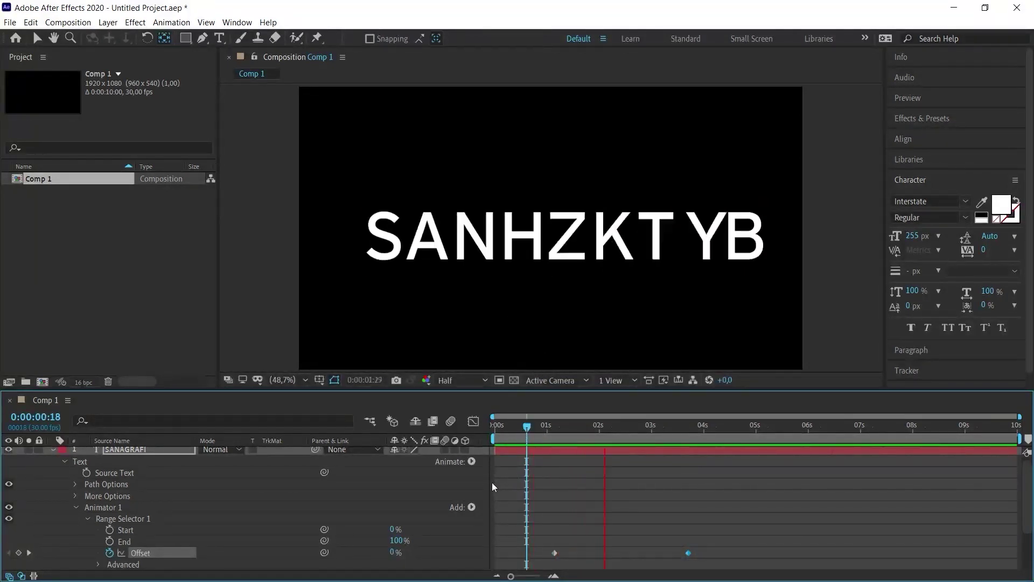
# - Stop the scramble preview once the text has resolved to SANAGRAFI
pyautogui.press('space')
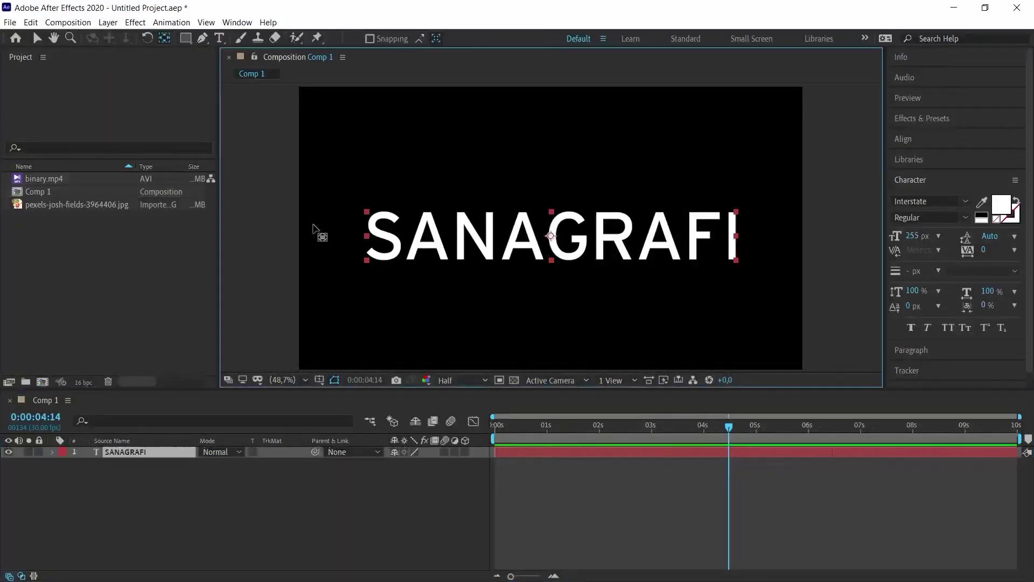
# - Add the city skyline photo beneath the text layer and scale it down to 44%
pyautogui.click(54, 205)
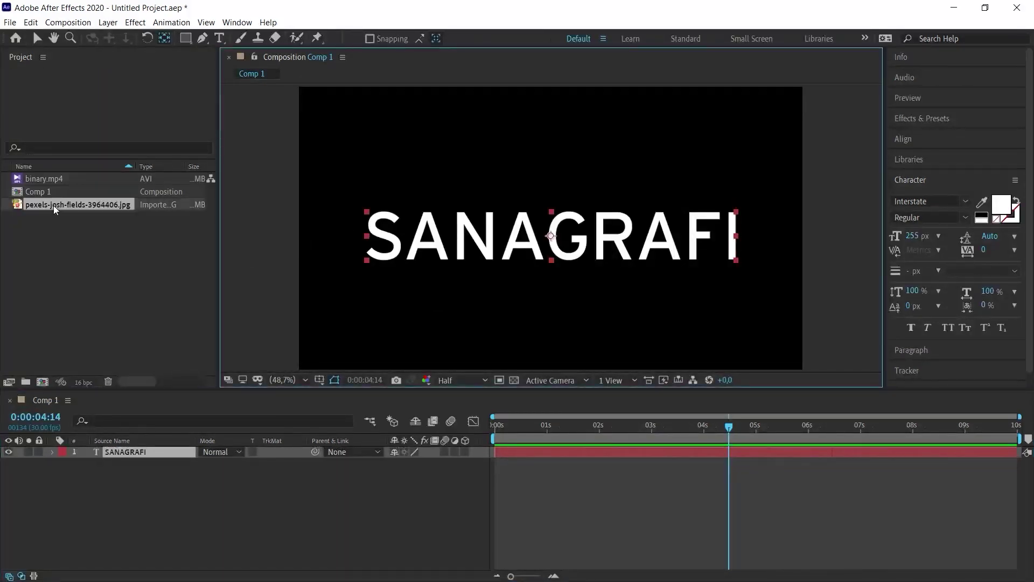
pyautogui.moveTo(54, 205); pyautogui.dragTo(153, 509)
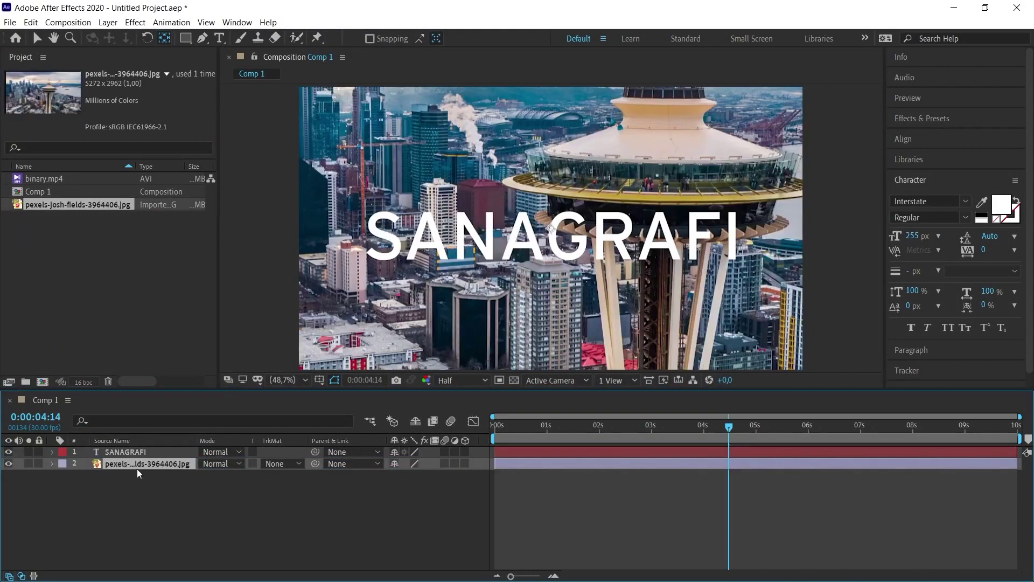
pyautogui.press('s')
pyautogui.moveTo(415, 474); pyautogui.dragTo(381, 480)
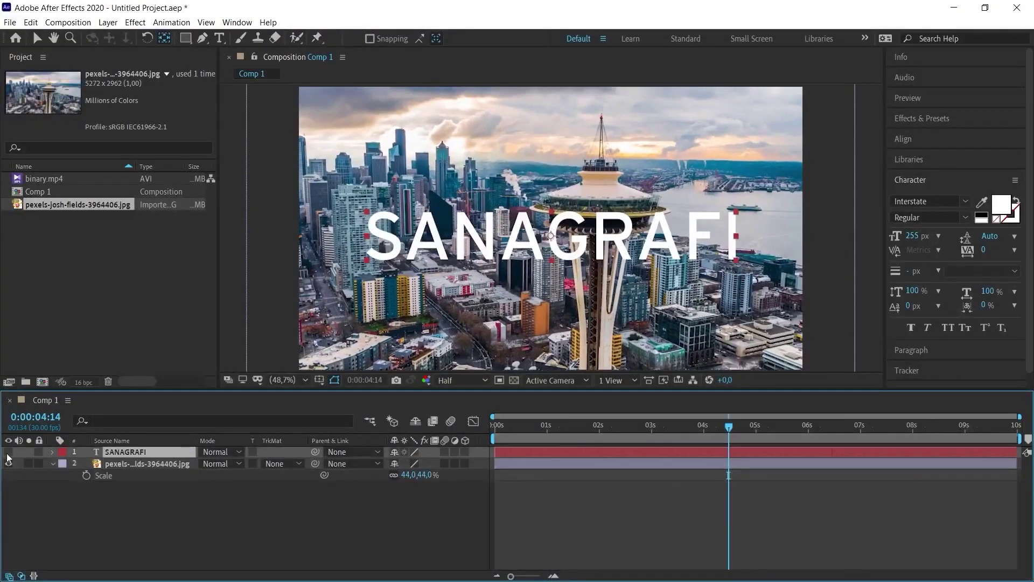
pyautogui.click(8, 451)
# - Keyframe the photo's Scale at 44% at 0 s and 52% near 5.5 s, then preview
pyautogui.moveTo(520, 429); pyautogui.dragTo(464, 435)
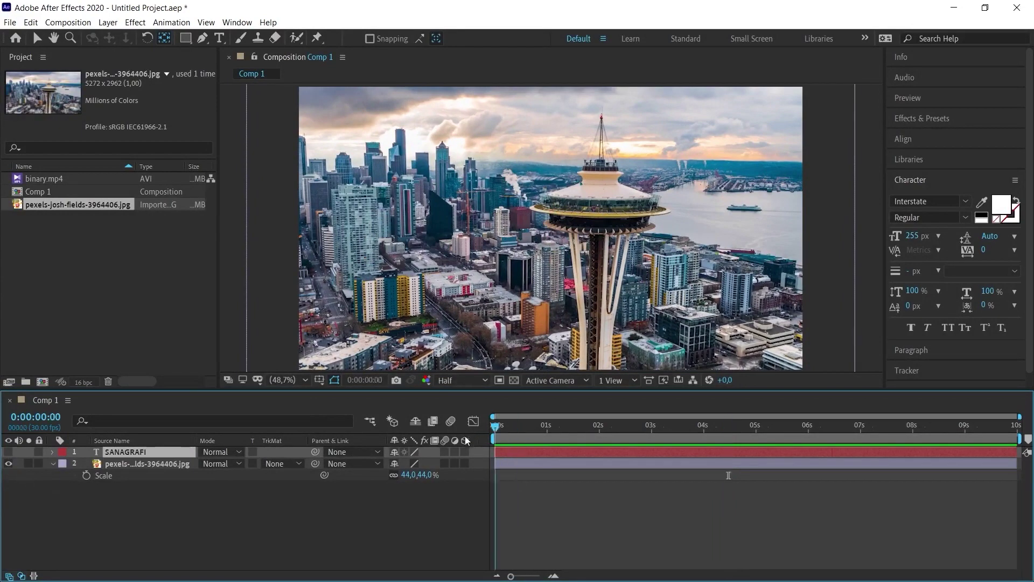
pyautogui.click(128, 464)
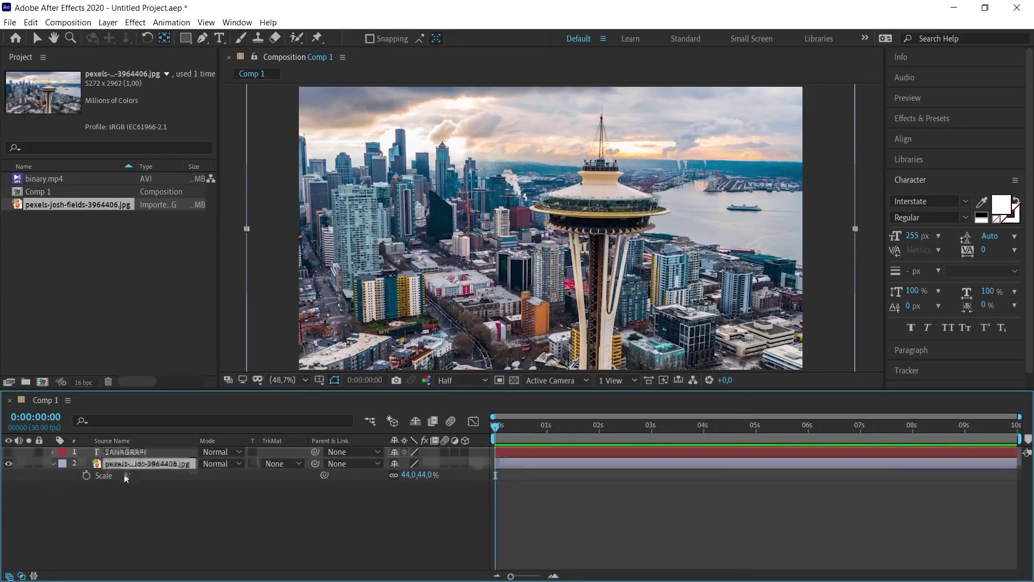
pyautogui.click(86, 475)
pyautogui.click(647, 426)
pyautogui.moveTo(670, 426); pyautogui.dragTo(782, 426)
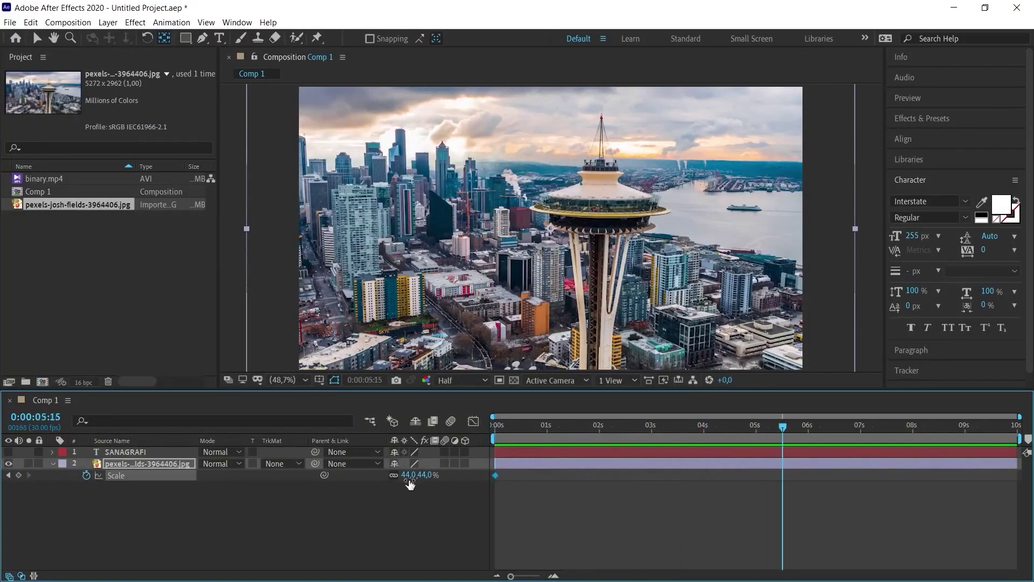
pyautogui.moveTo(408, 475); pyautogui.dragTo(412, 476)
pyautogui.press('space')
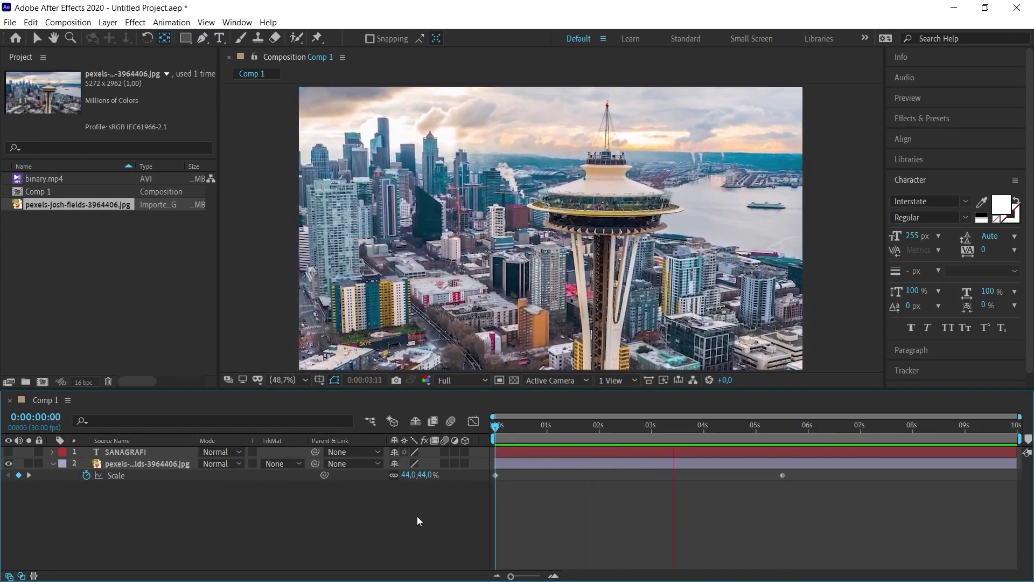
pyautogui.press('space')
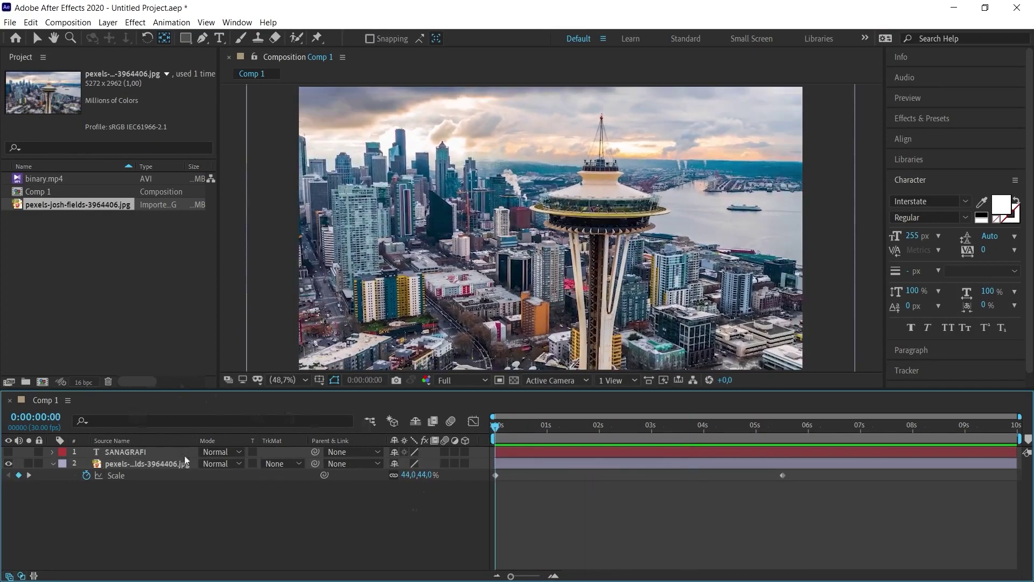
# - Show the text layer again and replace the title text with WASHINGTON
pyautogui.click(8, 451)
pyautogui.click(123, 452)
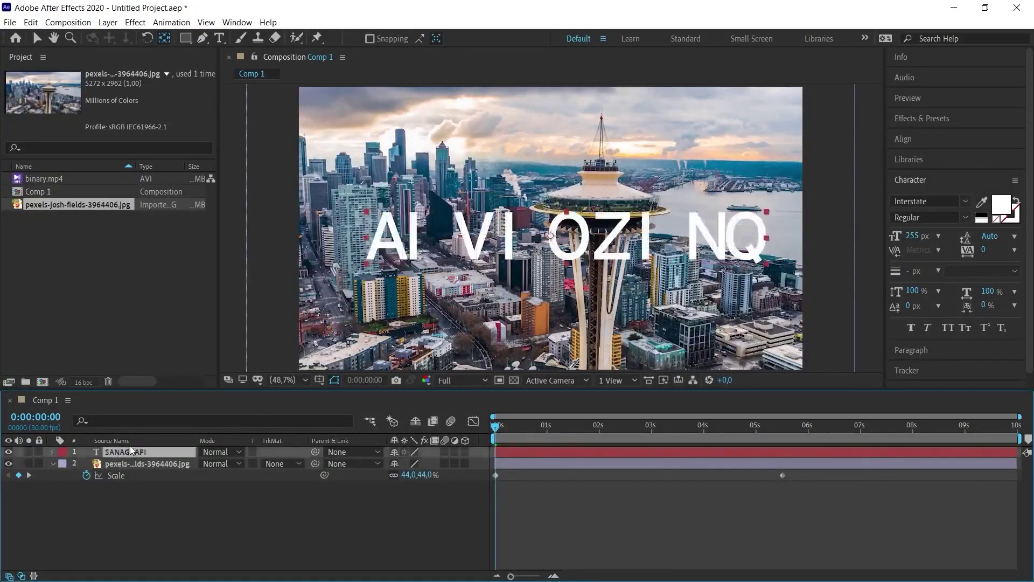
pyautogui.click(686, 423)
pyautogui.hotkey('ctrl', 't')
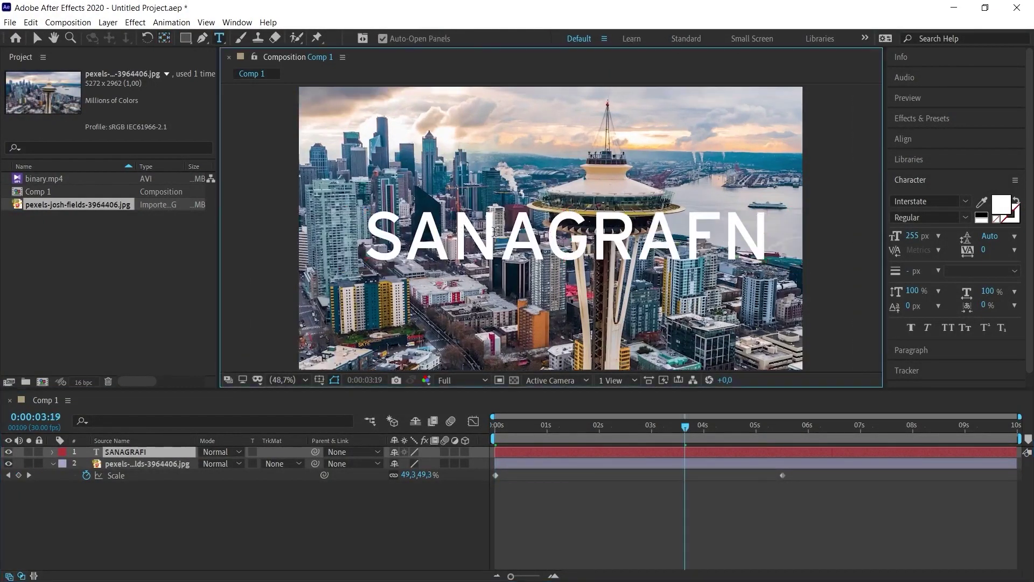
pyautogui.moveTo(469, 225); pyautogui.dragTo(565, 225)
pyautogui.click(583, 224)
pyautogui.hotkey('ctrl', 'a')
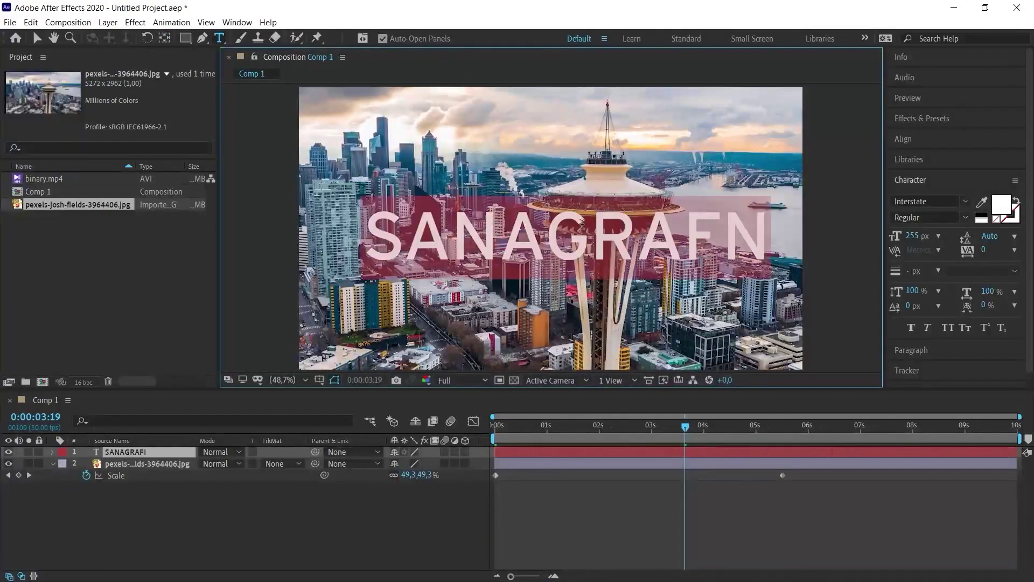
pyautogui.write('WAS')
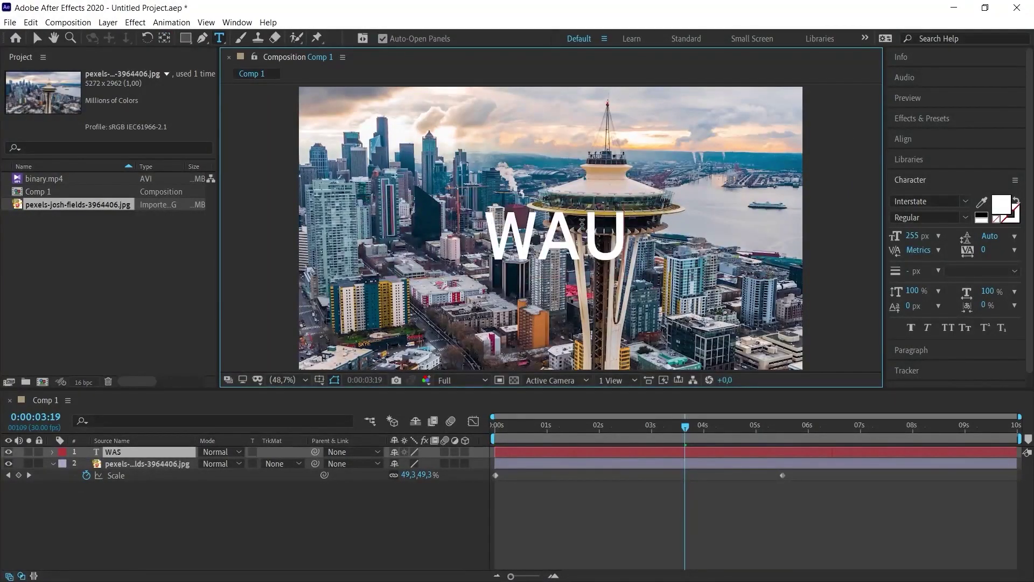
pyautogui.write('HINGTON')
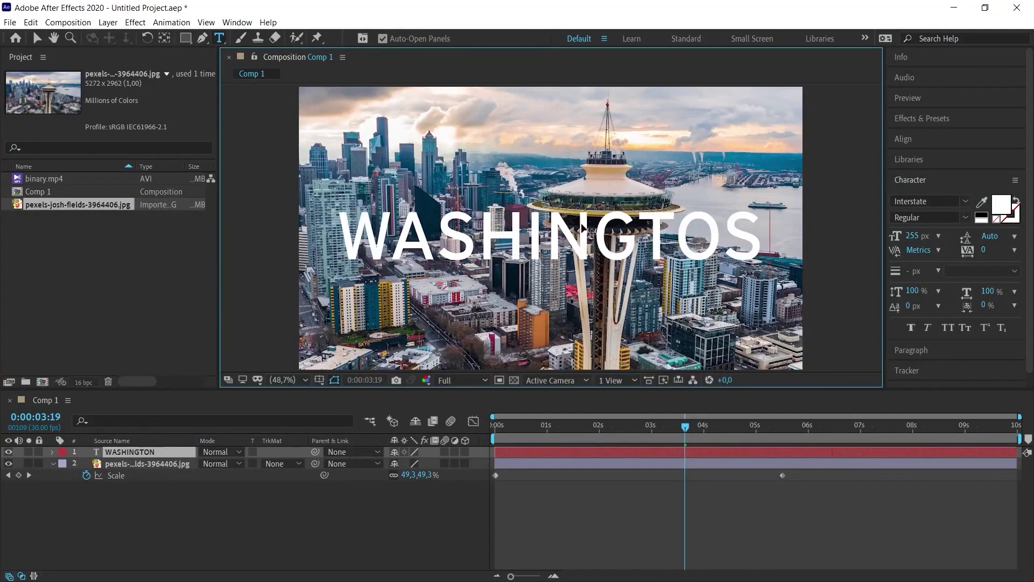
pyautogui.press('Escape')
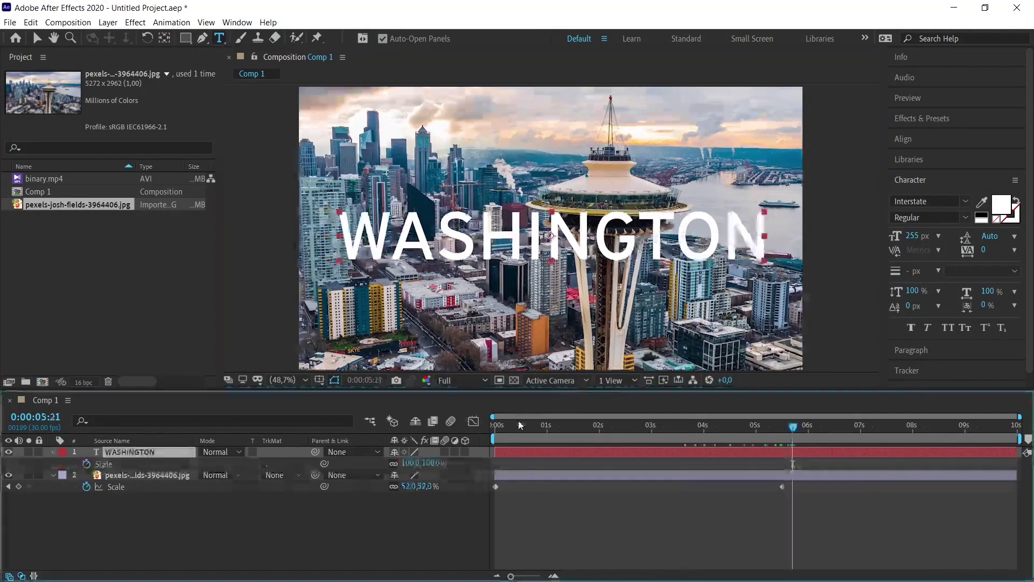
# - Shrink WASHINGTON to about 29.1% and widen its tracking to 416, then preview
pyautogui.press('v')
pyautogui.moveTo(764, 212); pyautogui.dragTo(707, 316)
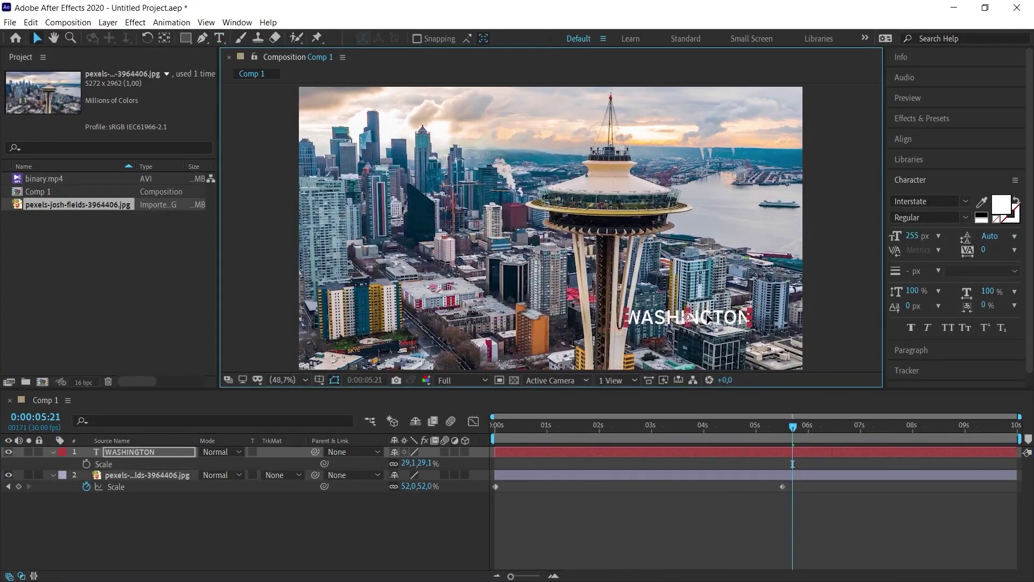
pyautogui.scroll(-1, 926, 217)
pyautogui.moveTo(988, 231); pyautogui.dragTo(1020, 230)
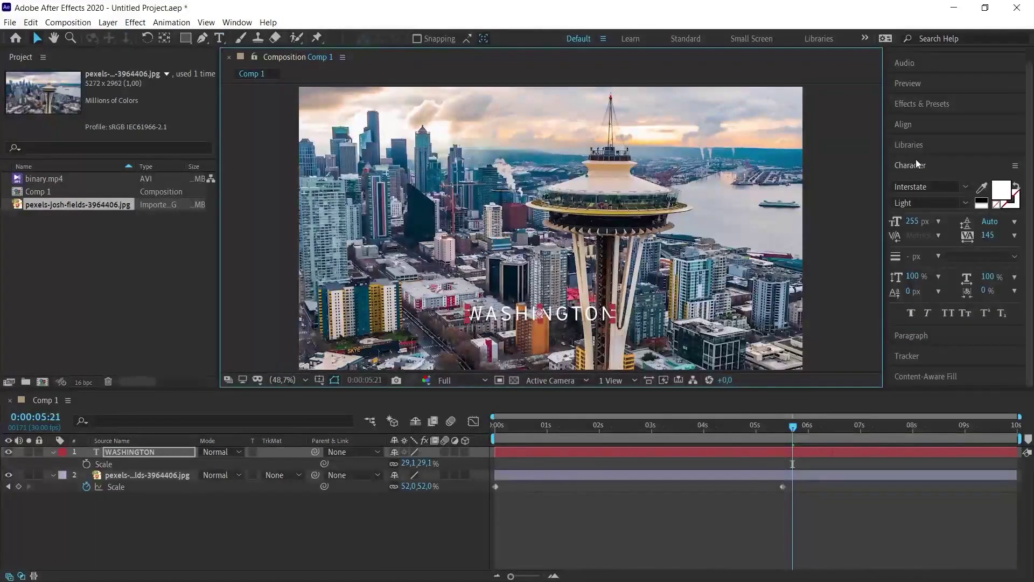
pyautogui.scroll(1, 964, 280)
pyautogui.moveTo(987, 250); pyautogui.dragTo(1028, 249)
pyautogui.press('space')
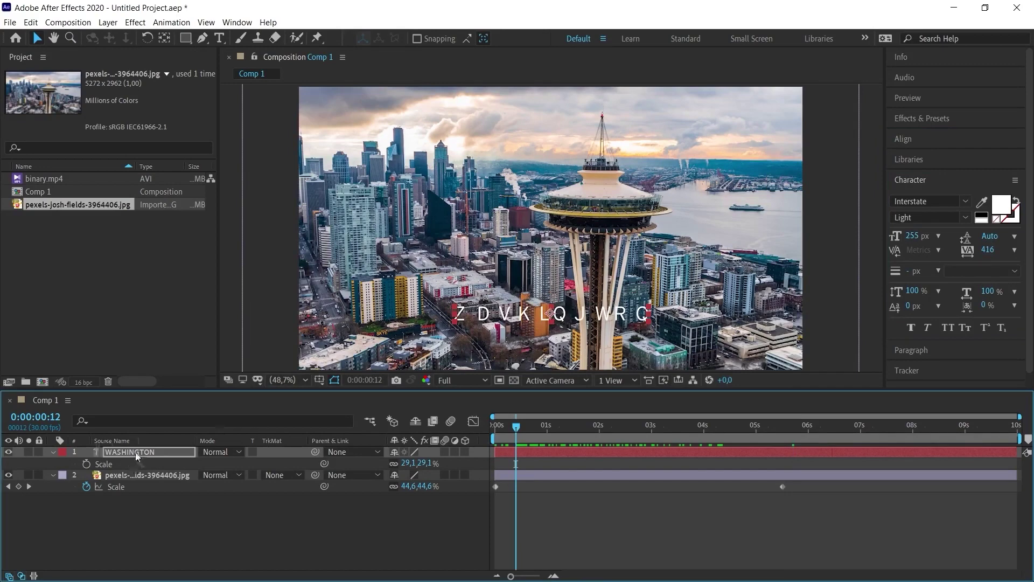
# - Duplicate the title layer and change the copy's text to 15 KASIM 2048
pyautogui.hotkey('ctrl', 'v')
pyautogui.hotkey('ctrl', 't')
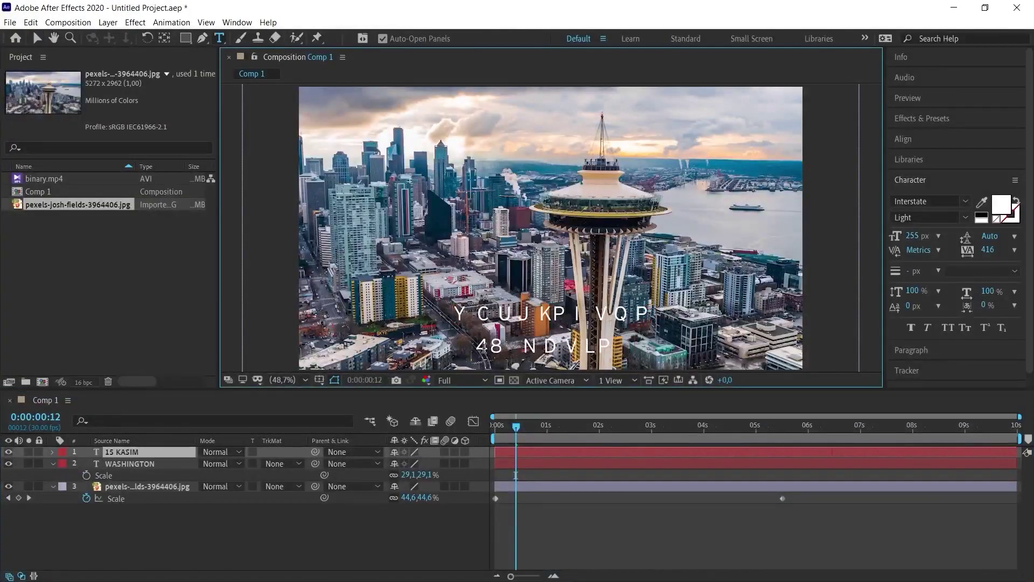
pyautogui.write('048')
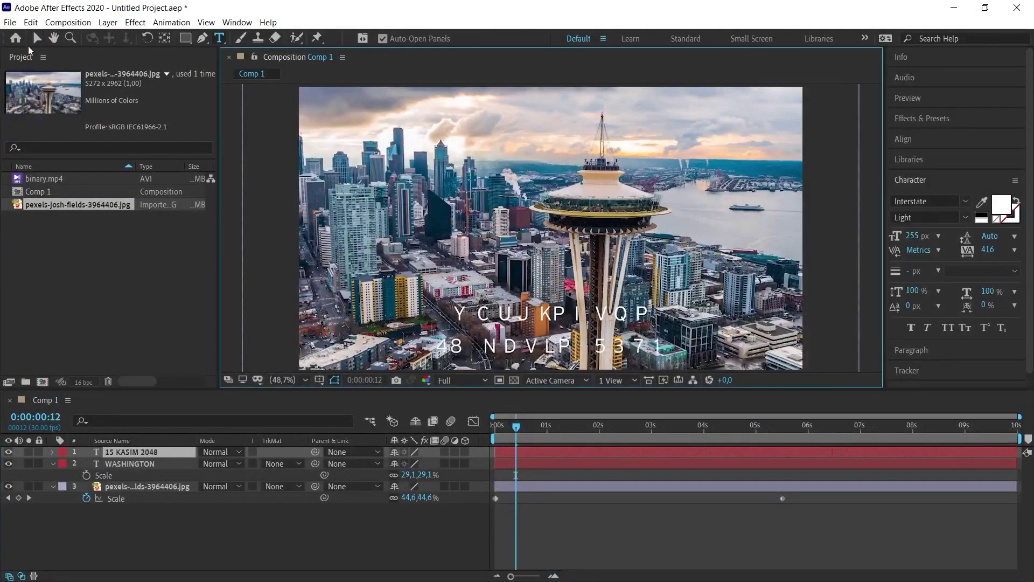
pyautogui.click(37, 38)
# - Make the date line Interstate Bold with tracking tightened to 231, then open binary.mp4
pyautogui.click(965, 217)
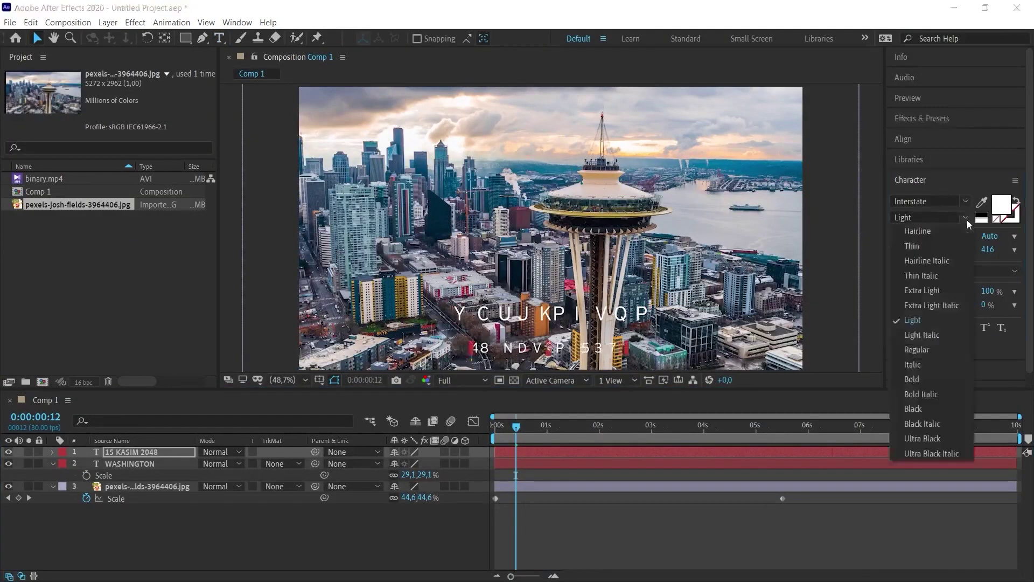
pyautogui.click(911, 378)
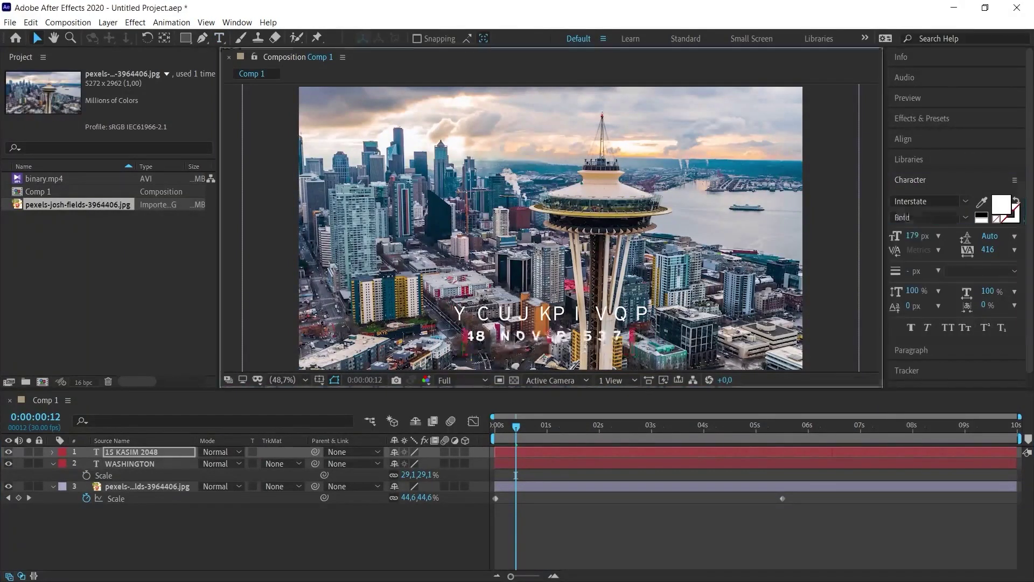
pyautogui.moveTo(987, 249); pyautogui.dragTo(940, 249)
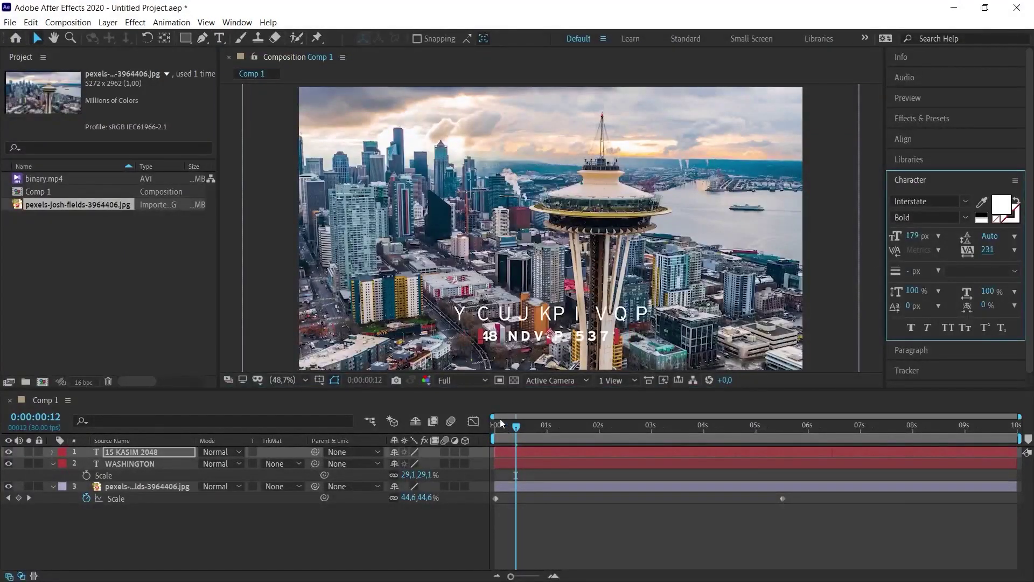
pyautogui.doubleClick(18, 182)
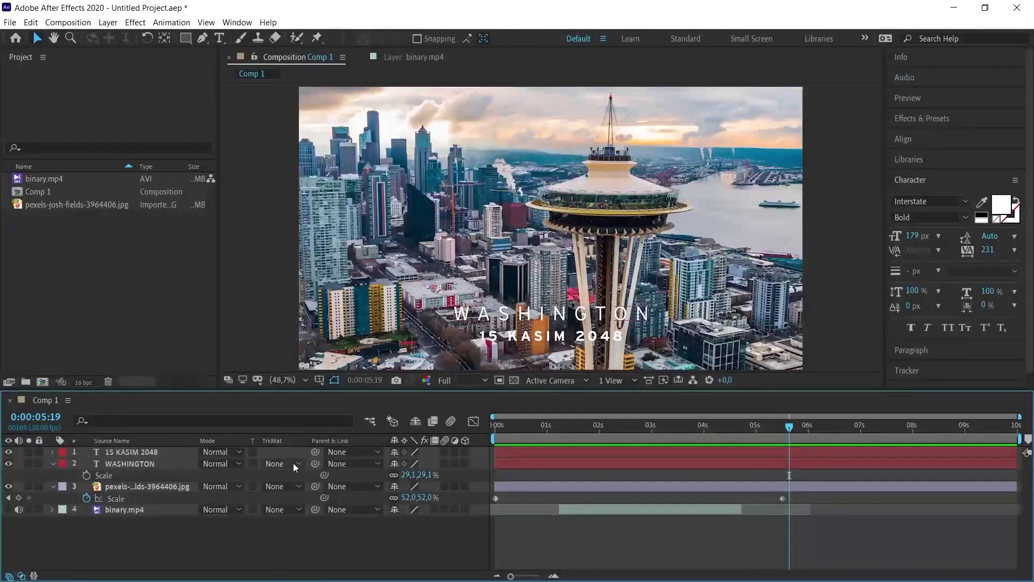
# - Delay the WASHINGTON layer to start about 0.5 s in and select both title layers
pyautogui.moveTo(514, 424); pyautogui.dragTo(477, 425)
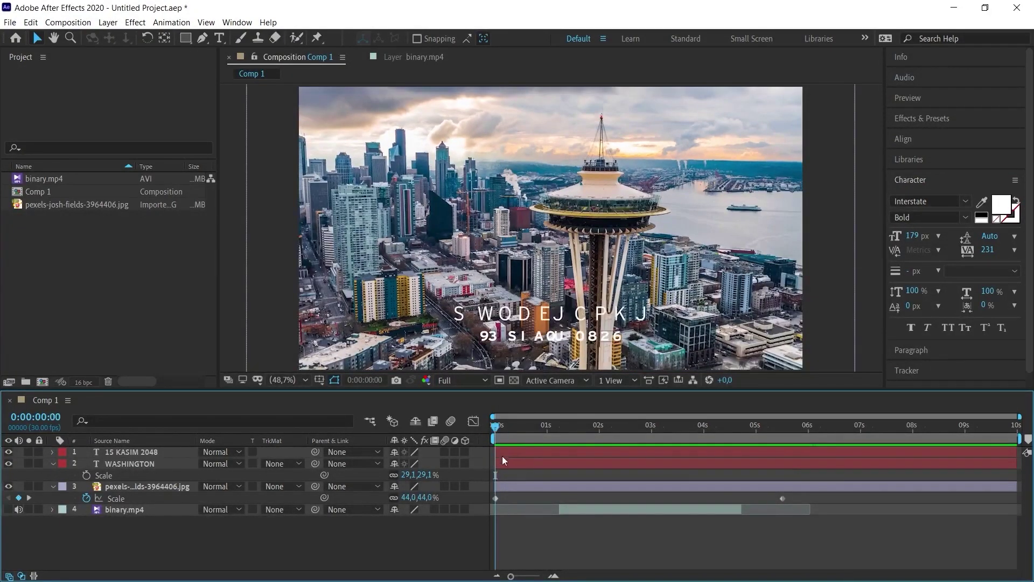
pyautogui.moveTo(512, 468); pyautogui.dragTo(546, 463)
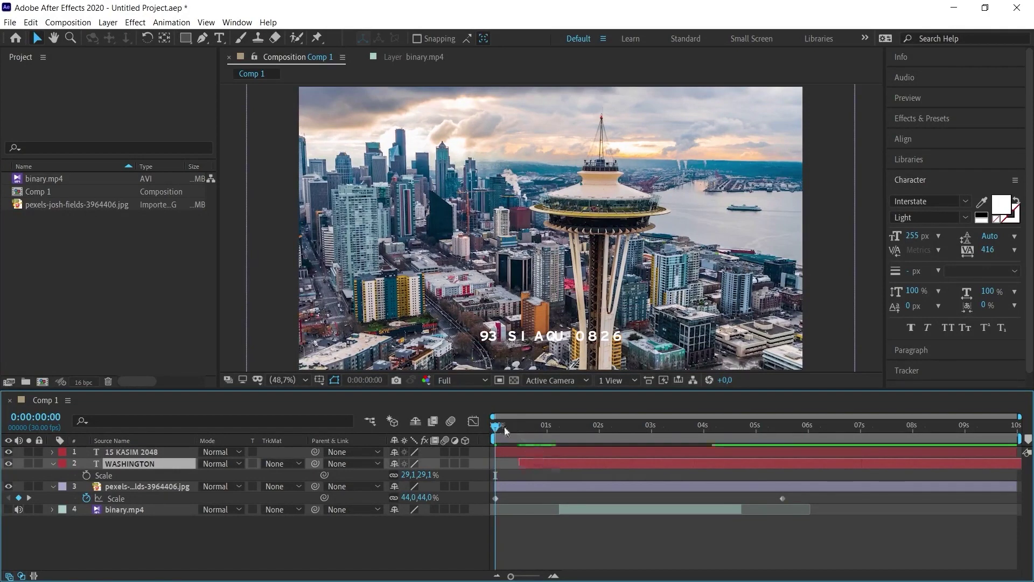
pyautogui.click(520, 426)
pyautogui.moveTo(521, 427); pyautogui.dragTo(527, 428)
pyautogui.keyDown('ctrl'); pyautogui.click(121, 451); pyautogui.keyUp('ctrl')
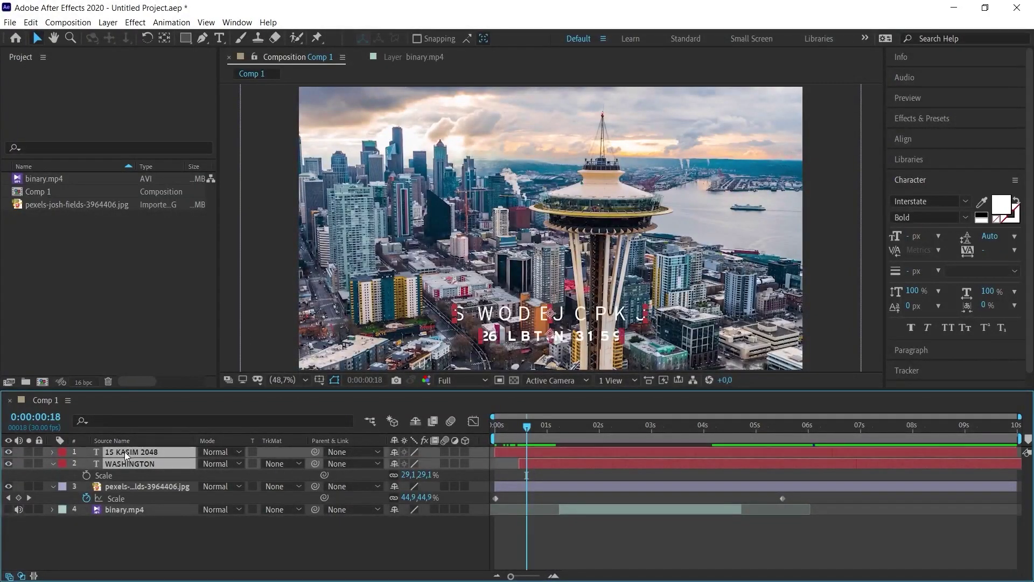
# - Reveal the Offset keyframes and align the date's first keyframe with WASHINGTON's last
pyautogui.press('u')
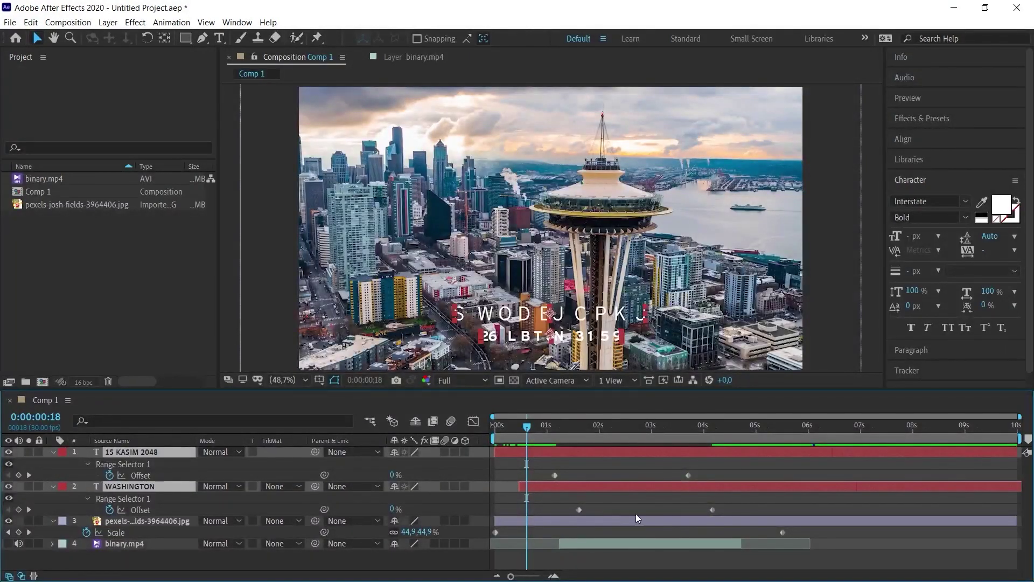
pyautogui.moveTo(712, 509); pyautogui.dragTo(624, 509)
pyautogui.moveTo(554, 475); pyautogui.dragTo(681, 475)
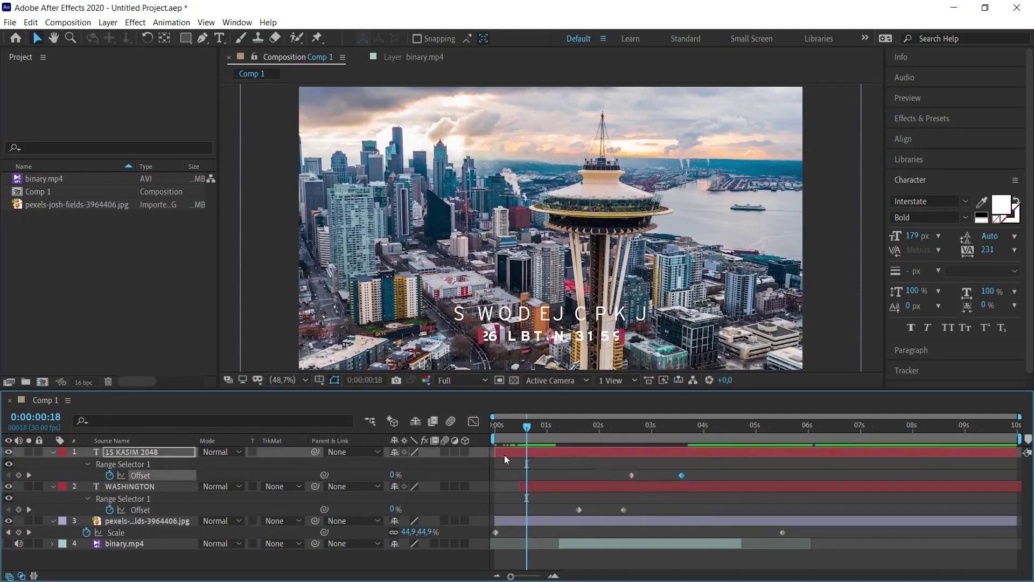
# - Trim both title layers to begin later, the date line near 2 s, and preview from the start
pyautogui.moveTo(496, 453); pyautogui.dragTo(630, 453)
pyautogui.moveTo(519, 486); pyautogui.dragTo(569, 488)
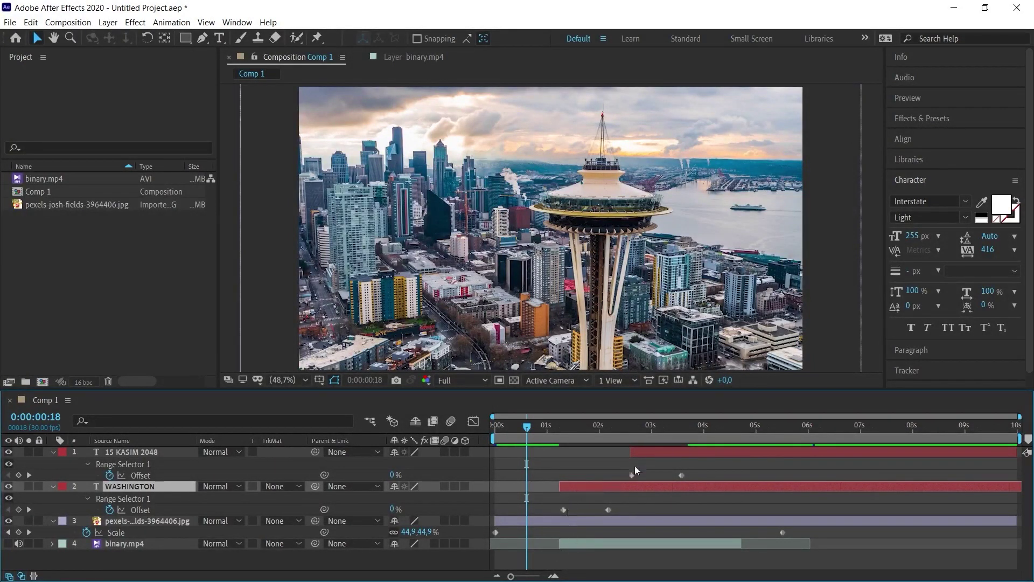
pyautogui.moveTo(684, 452); pyautogui.dragTo(652, 450)
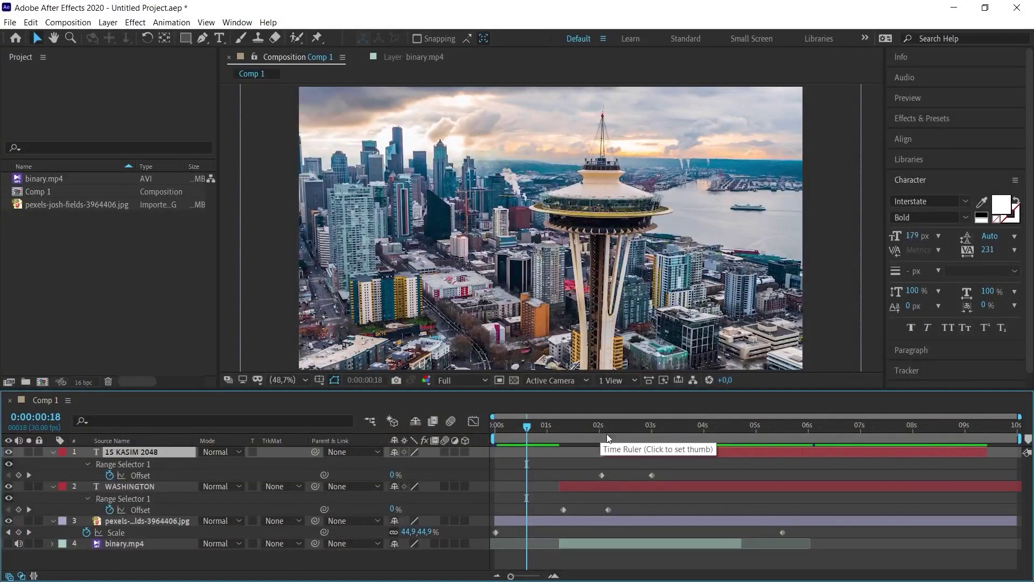
pyautogui.moveTo(758, 428); pyautogui.dragTo(476, 447)
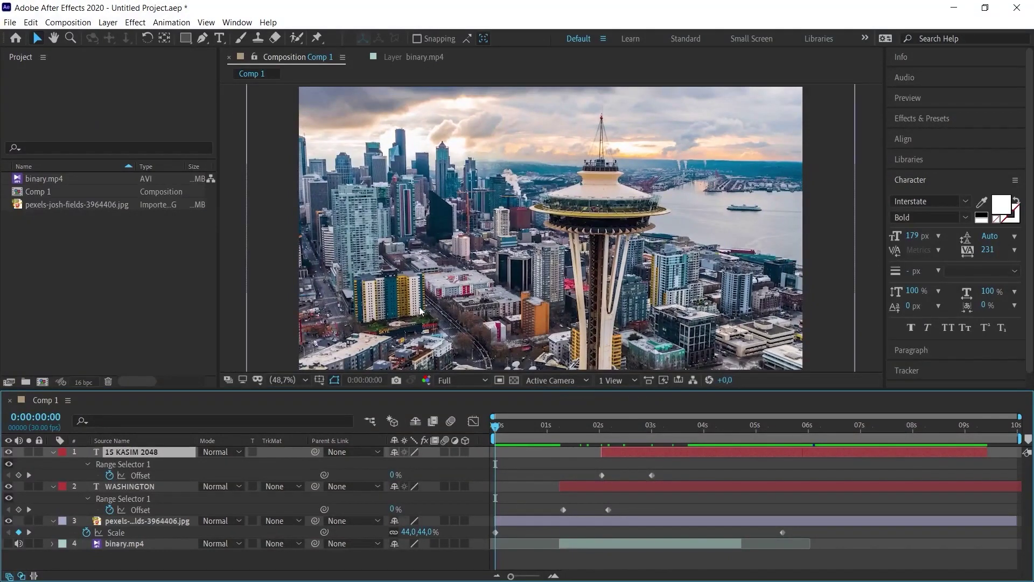
pyautogui.press('space')
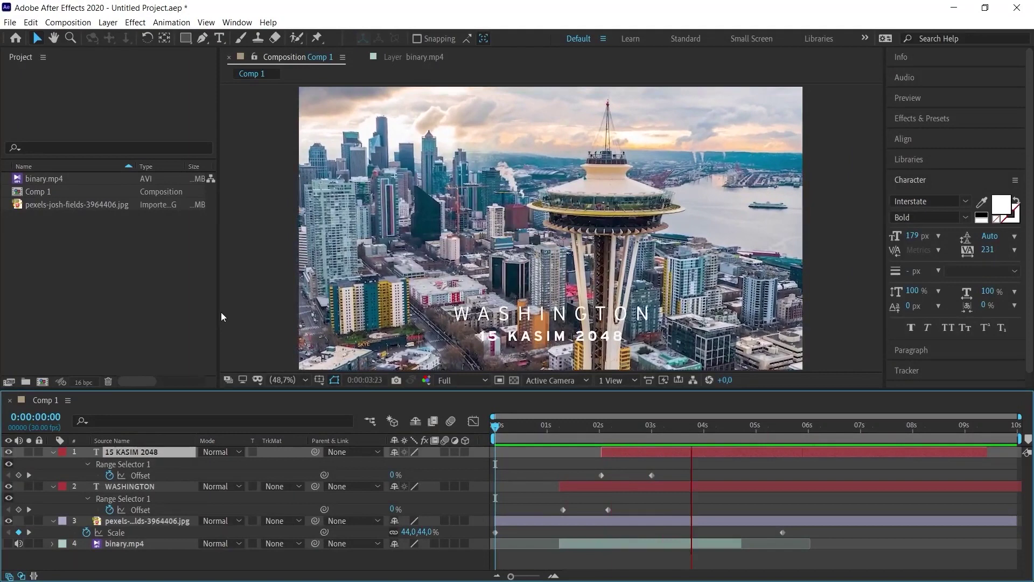
# - Shift the date line's end Offset keyframe to about 4.5 s, delay WASHINGTON's, and preview maximized
pyautogui.press('space')
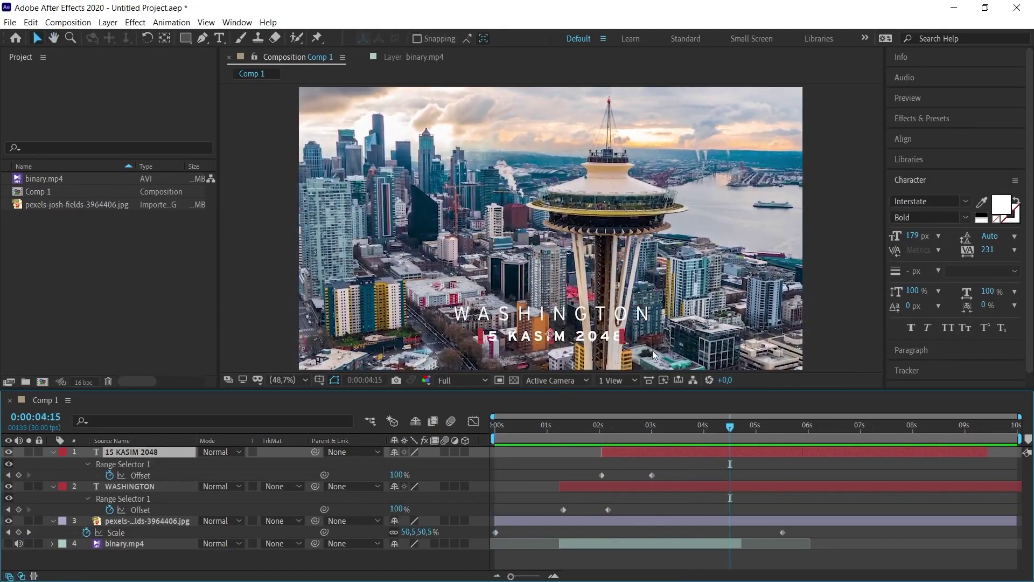
pyautogui.moveTo(631, 459); pyautogui.dragTo(655, 454)
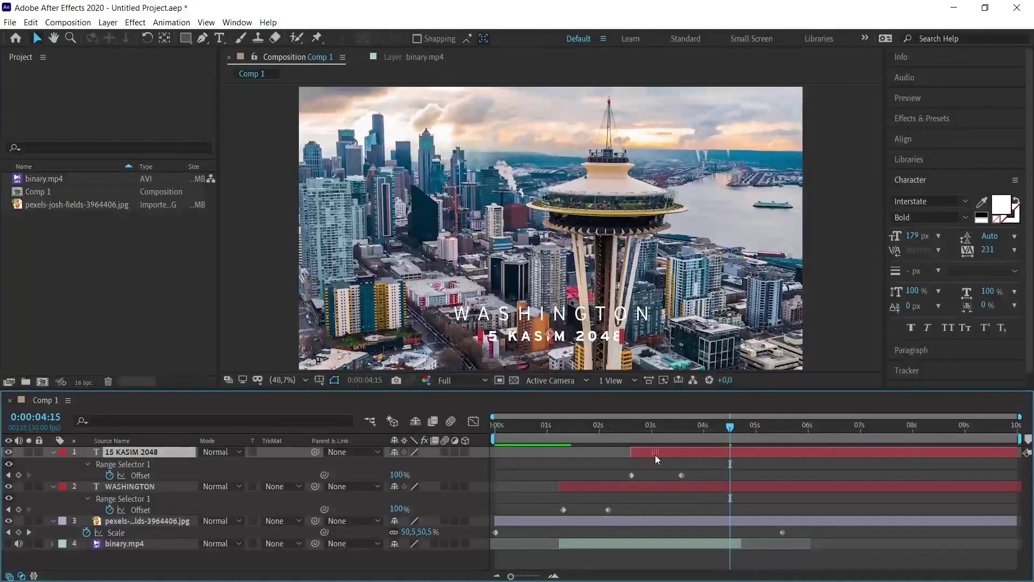
pyautogui.moveTo(608, 509); pyautogui.dragTo(637, 509)
pyautogui.moveTo(668, 457); pyautogui.dragTo(739, 476)
pyautogui.press('space')
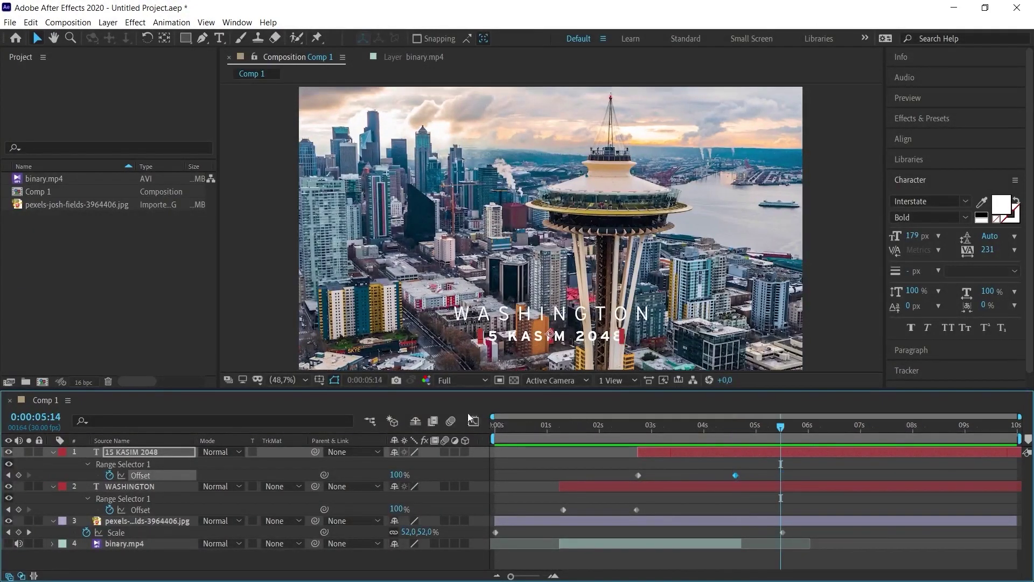
pyautogui.press('`')
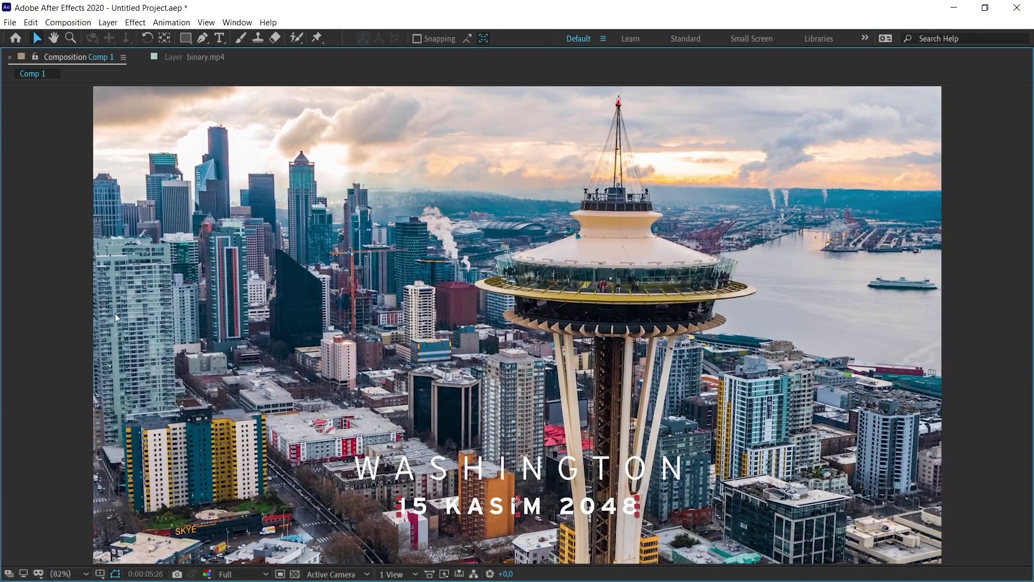
# - Move the photo's final Scale keyframe to the composition end and replay from the start
pyautogui.press('`')
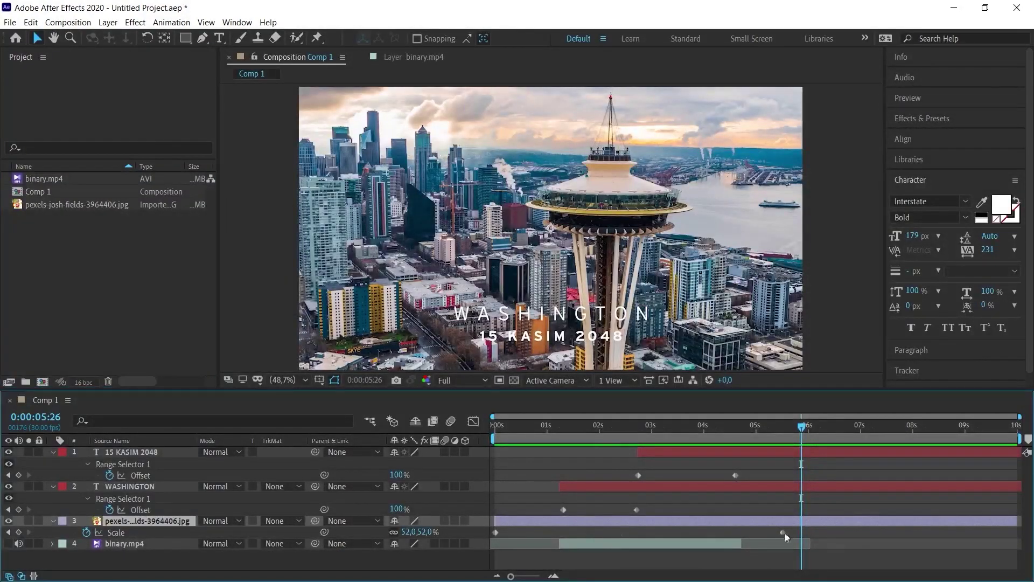
pyautogui.moveTo(783, 532); pyautogui.dragTo(1033, 535)
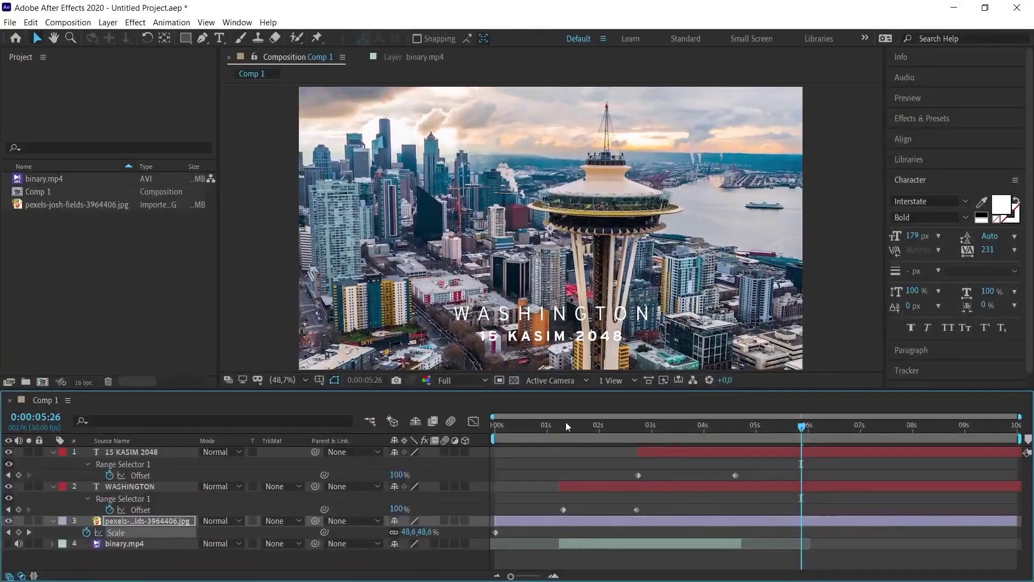
pyautogui.press('Home')
pyautogui.press('space')
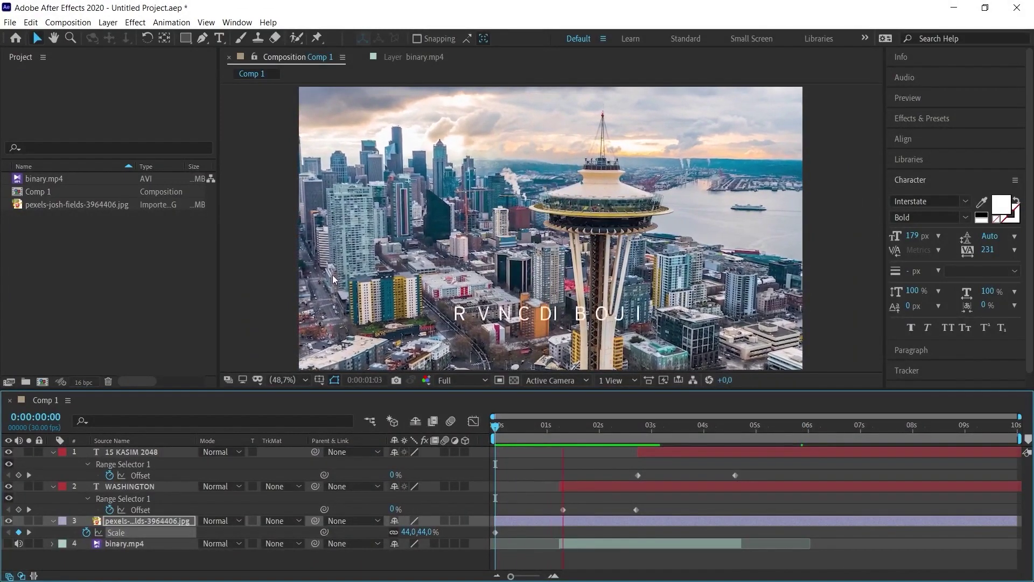